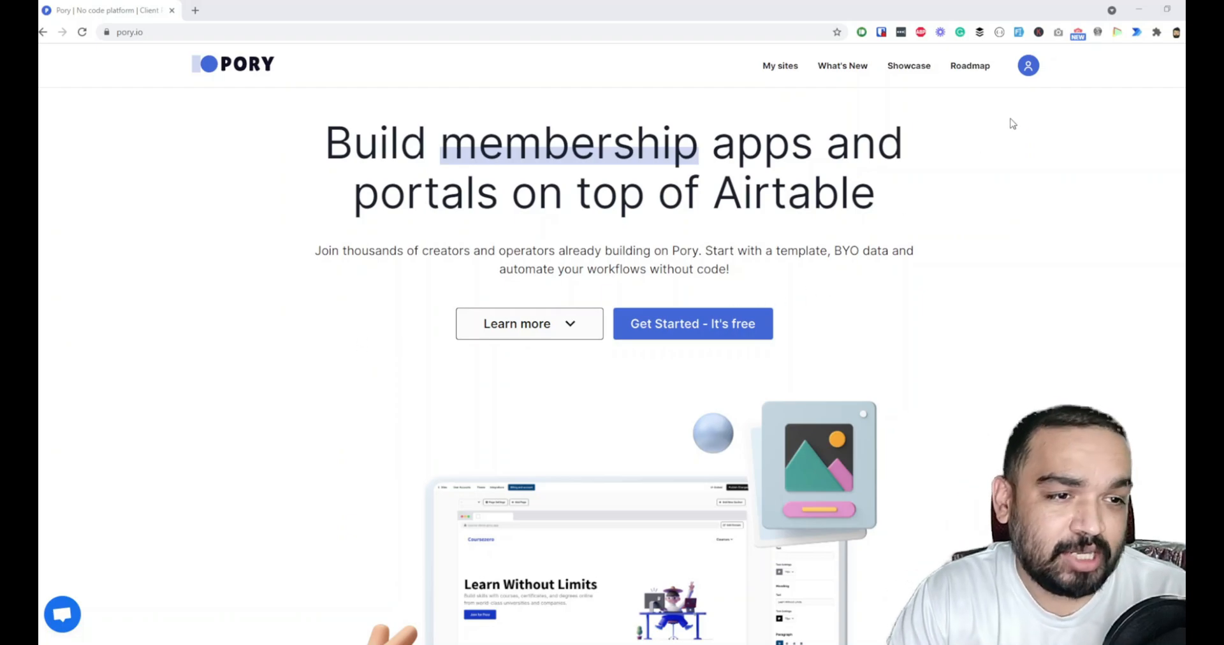
Start a new site from the sites page using the "Discover your next favourite thing" template.
{"action": "left_click", "coordinate": [1027, 65]}
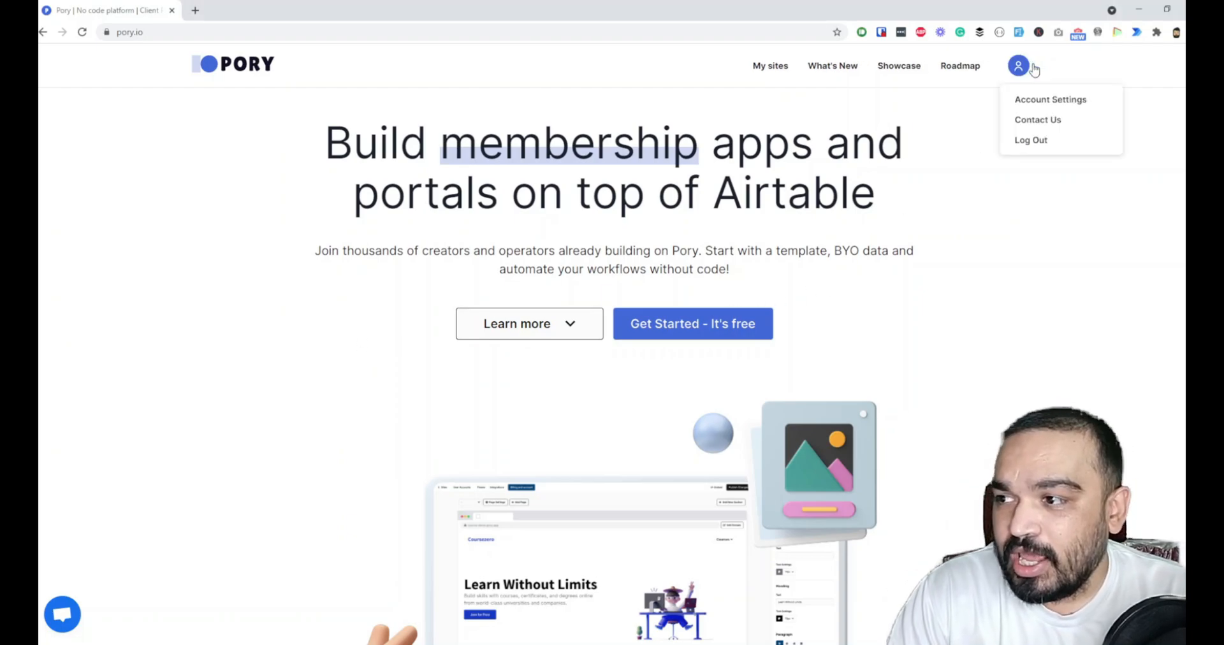
{"action": "left_click", "coordinate": [774, 70]}
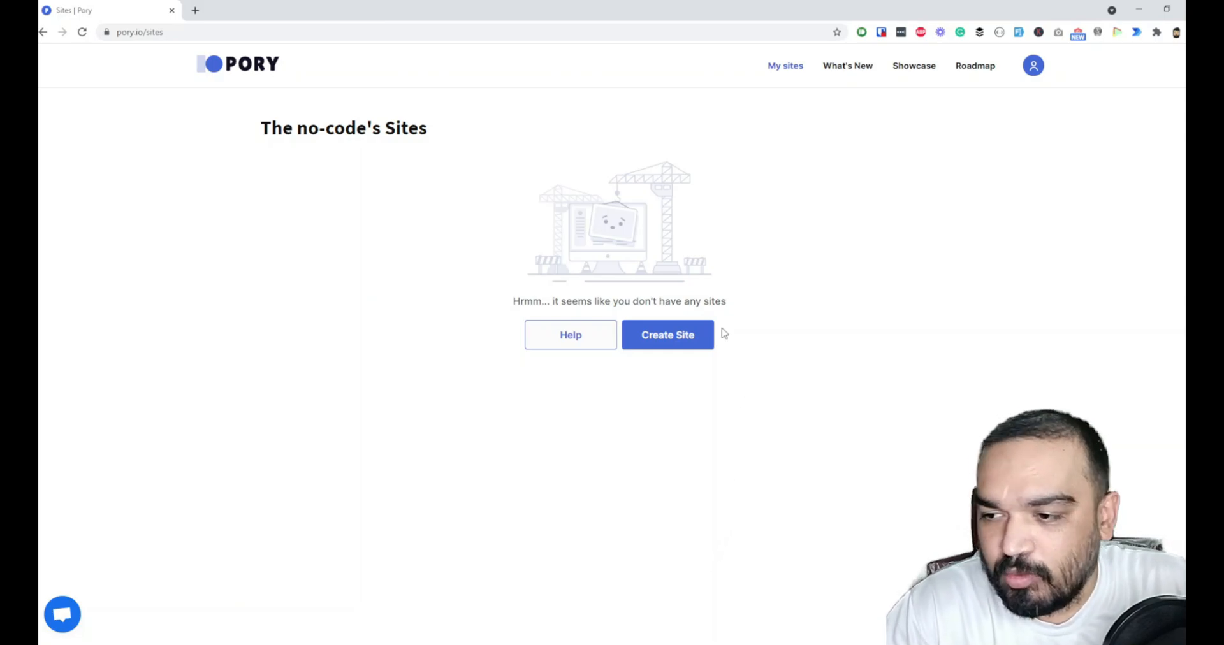
{"action": "left_click", "coordinate": [675, 341]}
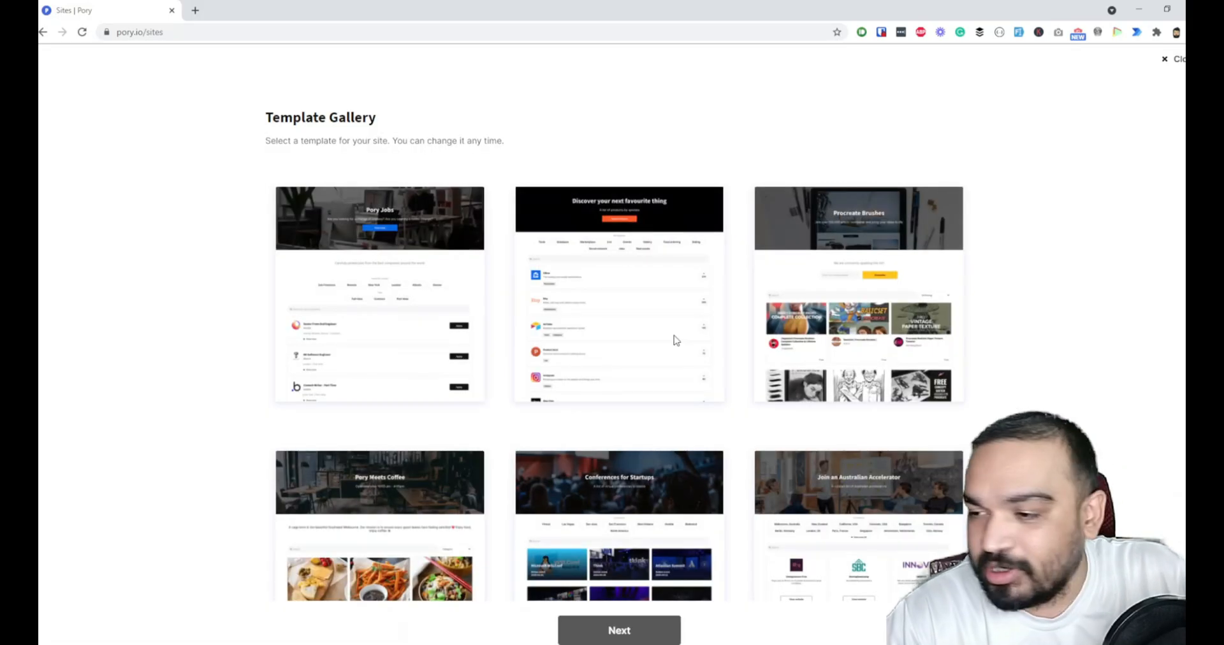
{"action": "scroll", "coordinate": [575, 328], "scroll_direction": "down", "scroll_amount": 2}
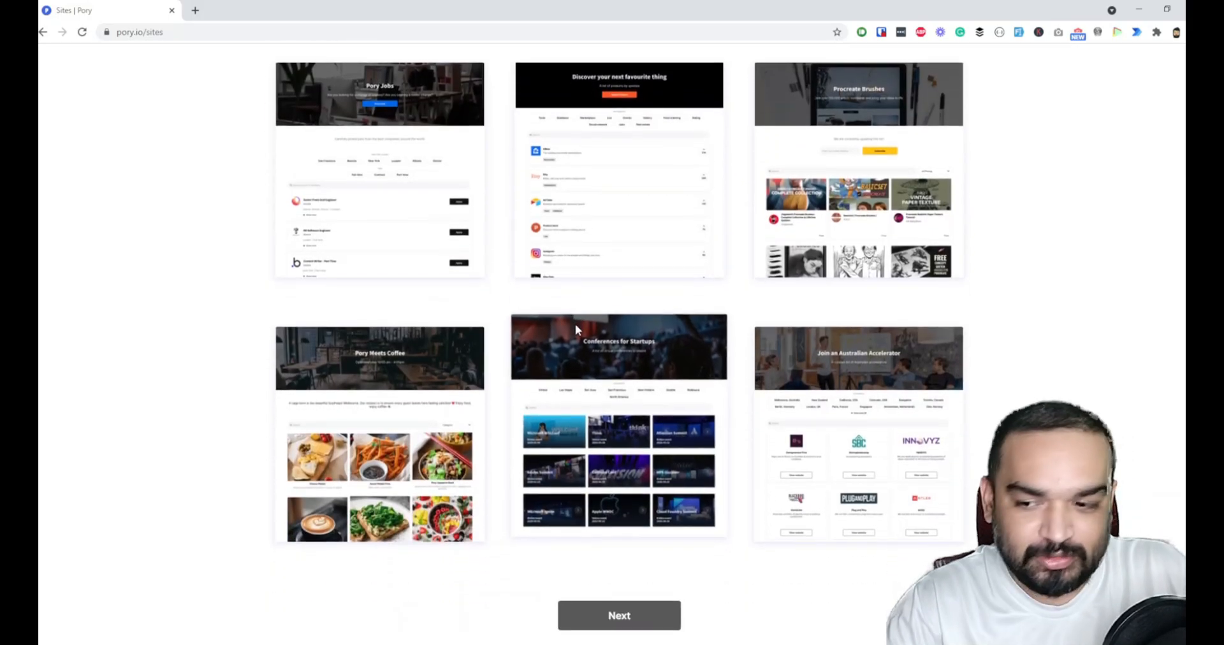
{"action": "scroll", "coordinate": [591, 327], "scroll_direction": "up", "scroll_amount": 2}
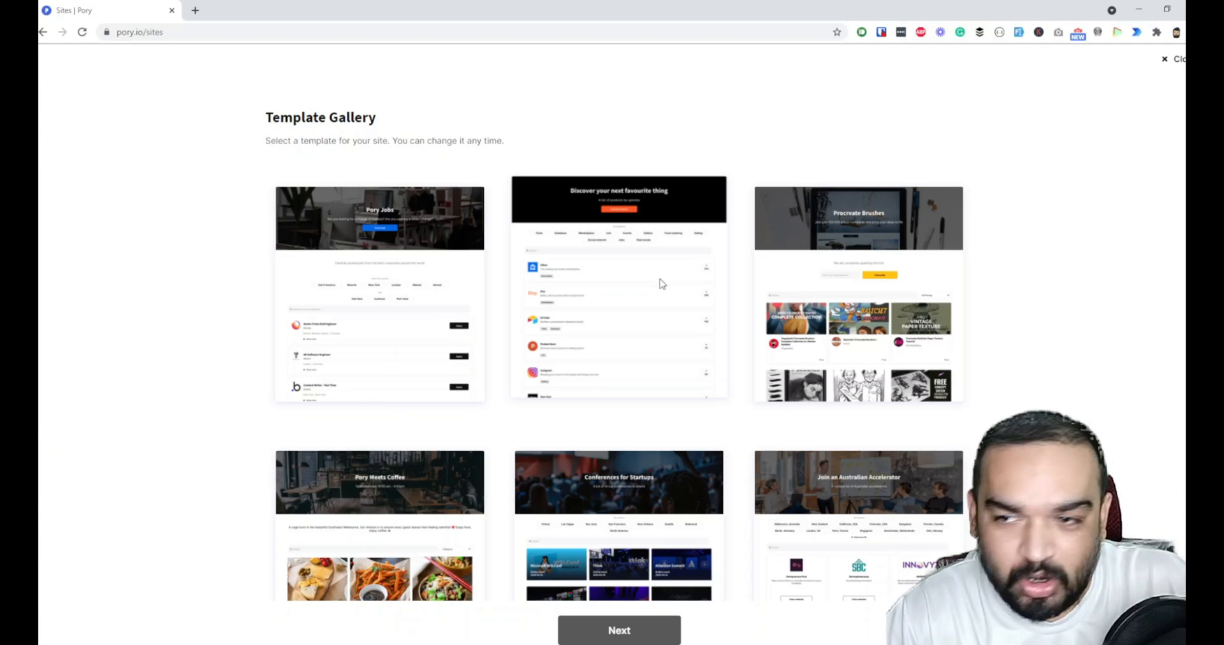
{"action": "left_click", "coordinate": [662, 283]}
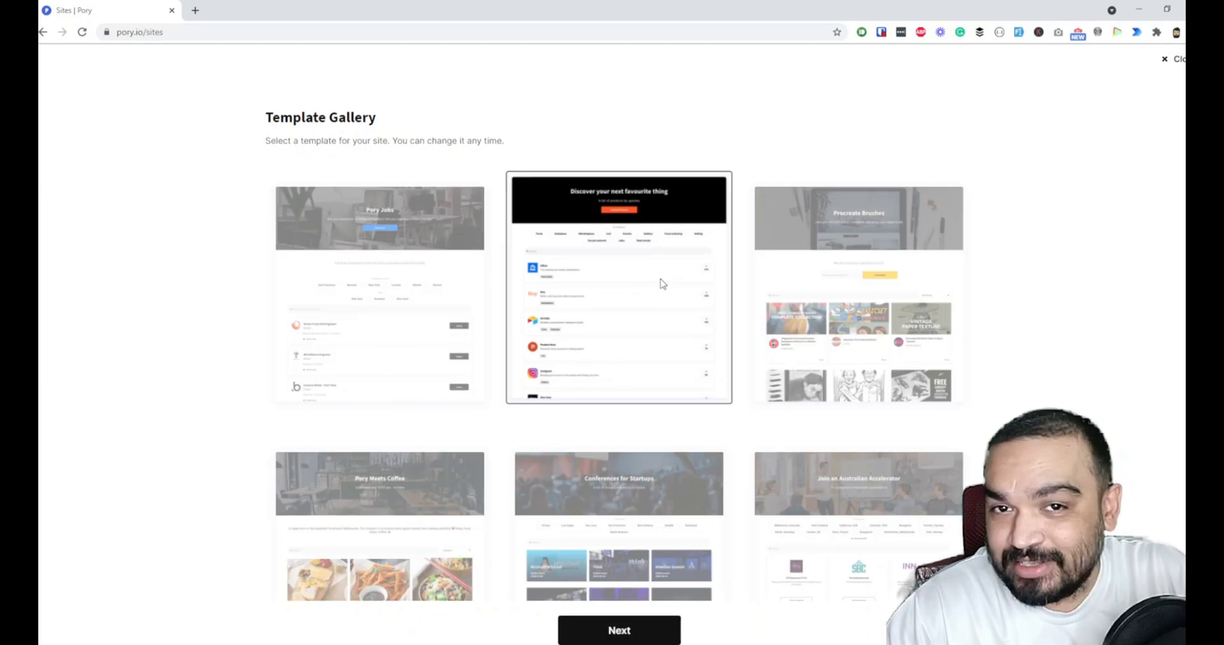
{"action": "scroll", "coordinate": [662, 284], "scroll_direction": "down", "scroll_amount": 1}
{"action": "left_click", "coordinate": [626, 627]}
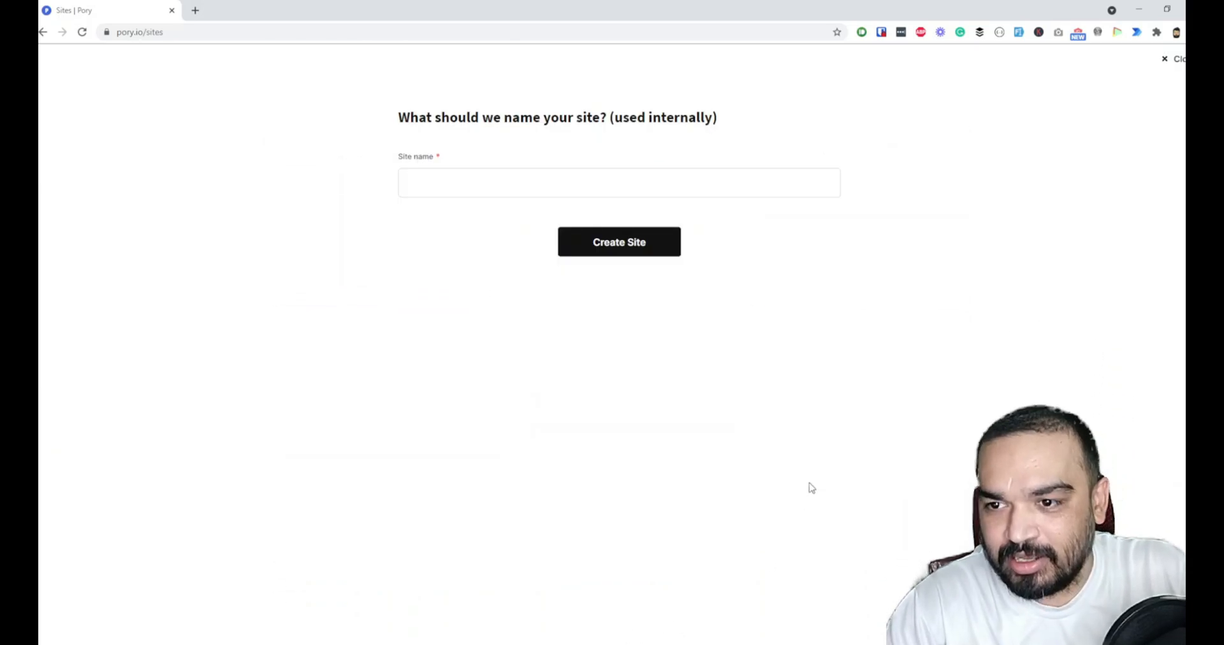
Name the site "Product Hunt Clone" and create it.
{"action": "left_click", "coordinate": [525, 175]}
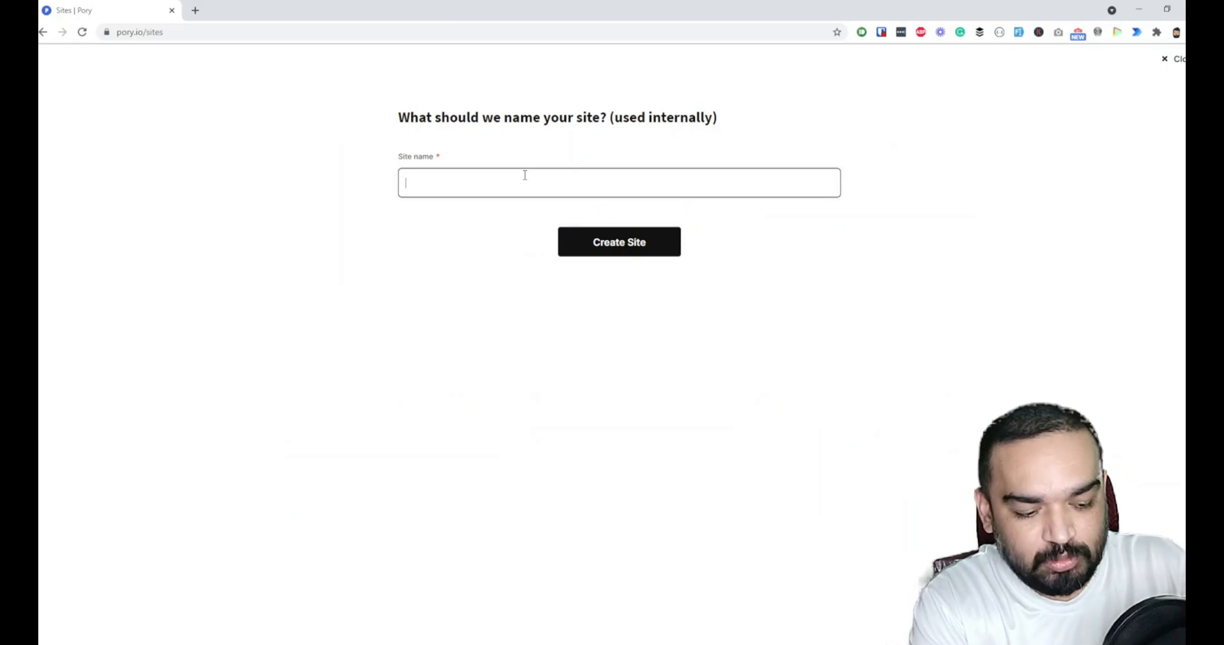
{"action": "type", "text": "Product Hunt"}
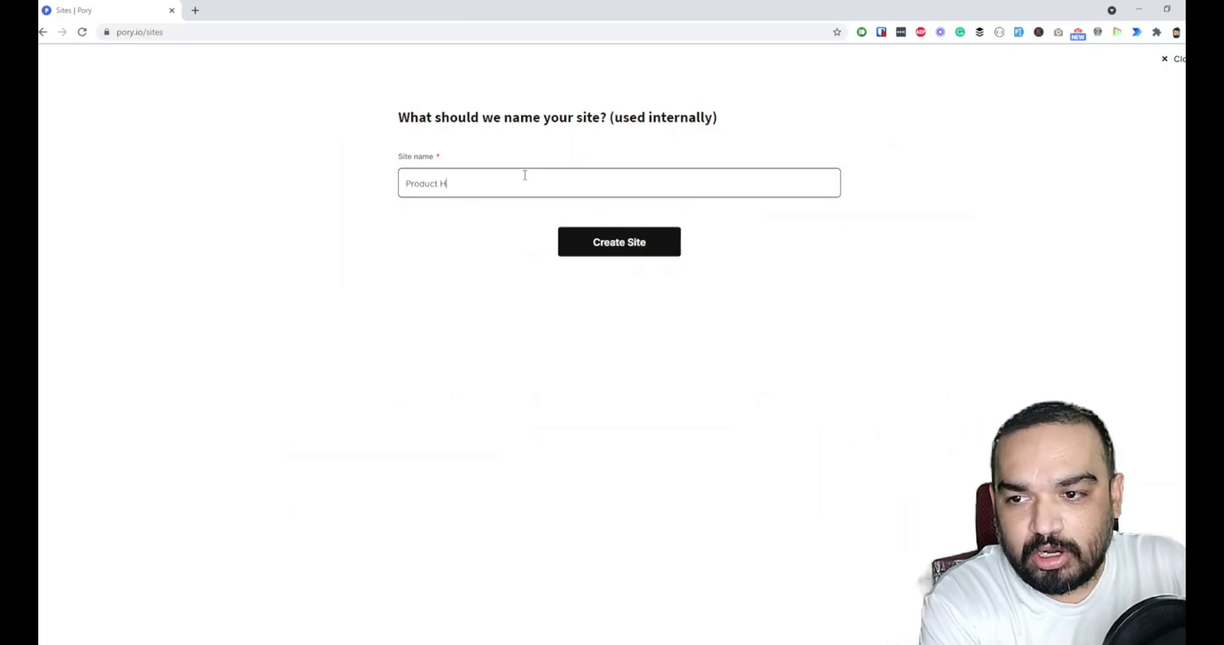
{"action": "type", "text": " Clone"}
{"action": "key", "text": "Return"}
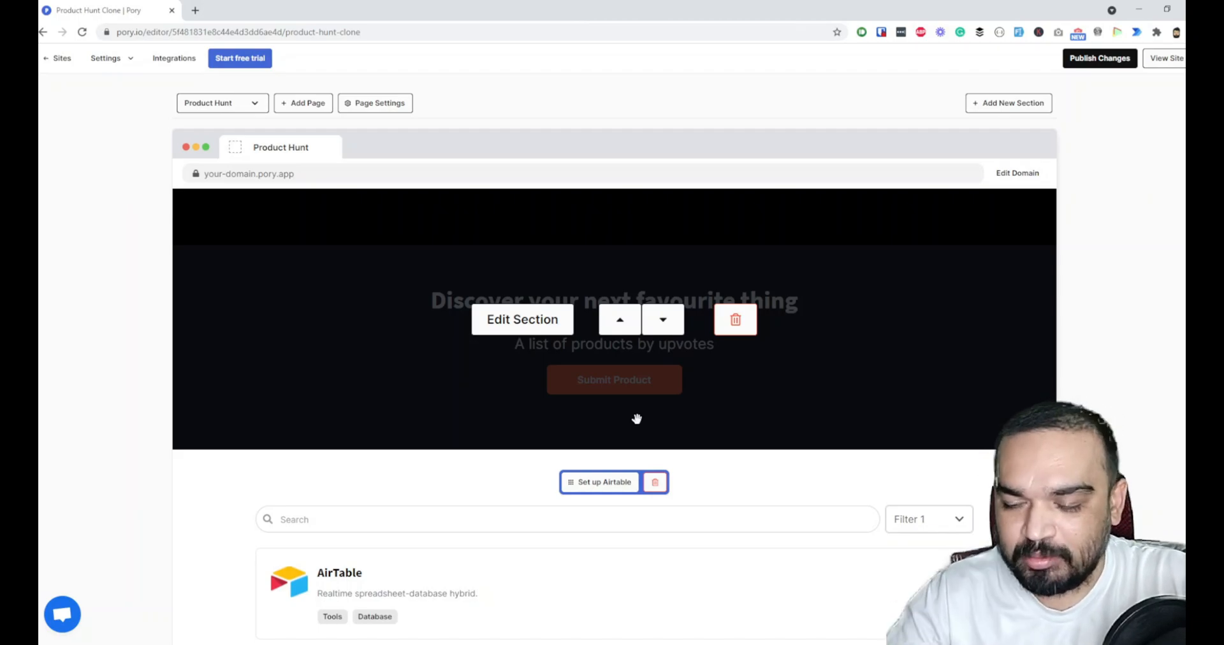
Look over the new site's page and open the Airtable setup for its product list section.
{"action": "scroll", "coordinate": [697, 396], "scroll_direction": "down", "scroll_amount": 6}
{"action": "scroll", "coordinate": [708, 426], "scroll_direction": "up", "scroll_amount": 4}
{"action": "scroll", "coordinate": [726, 431], "scroll_direction": "up", "scroll_amount": 2}
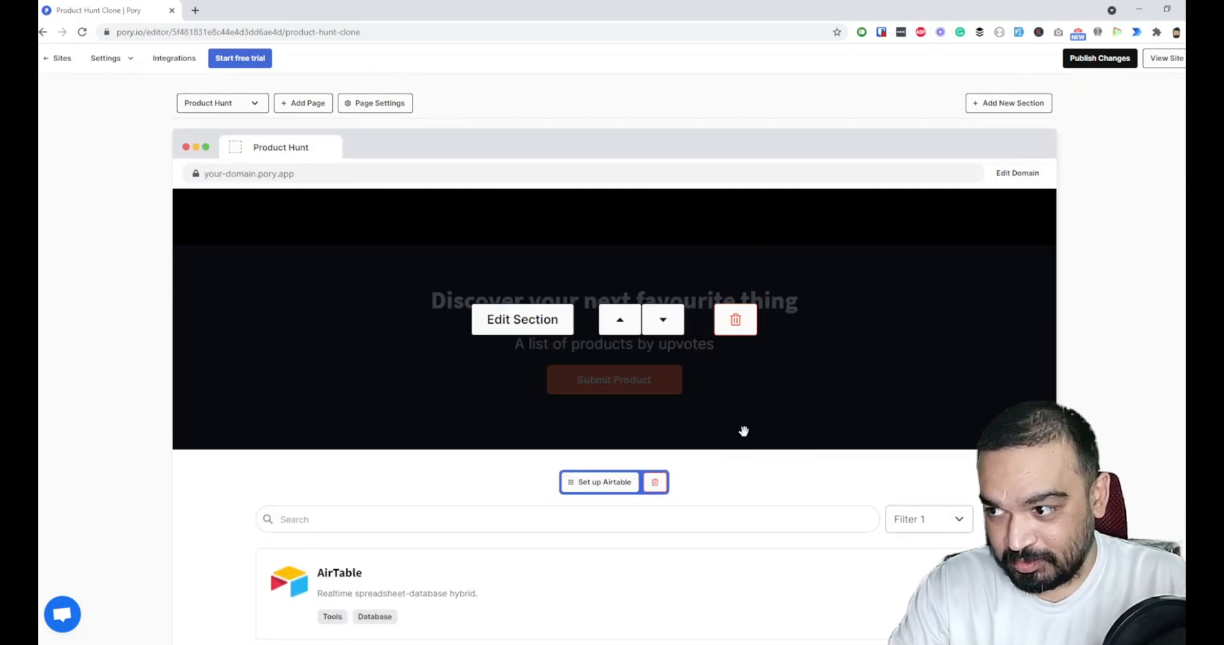
{"action": "scroll", "coordinate": [743, 433], "scroll_direction": "down", "scroll_amount": 2}
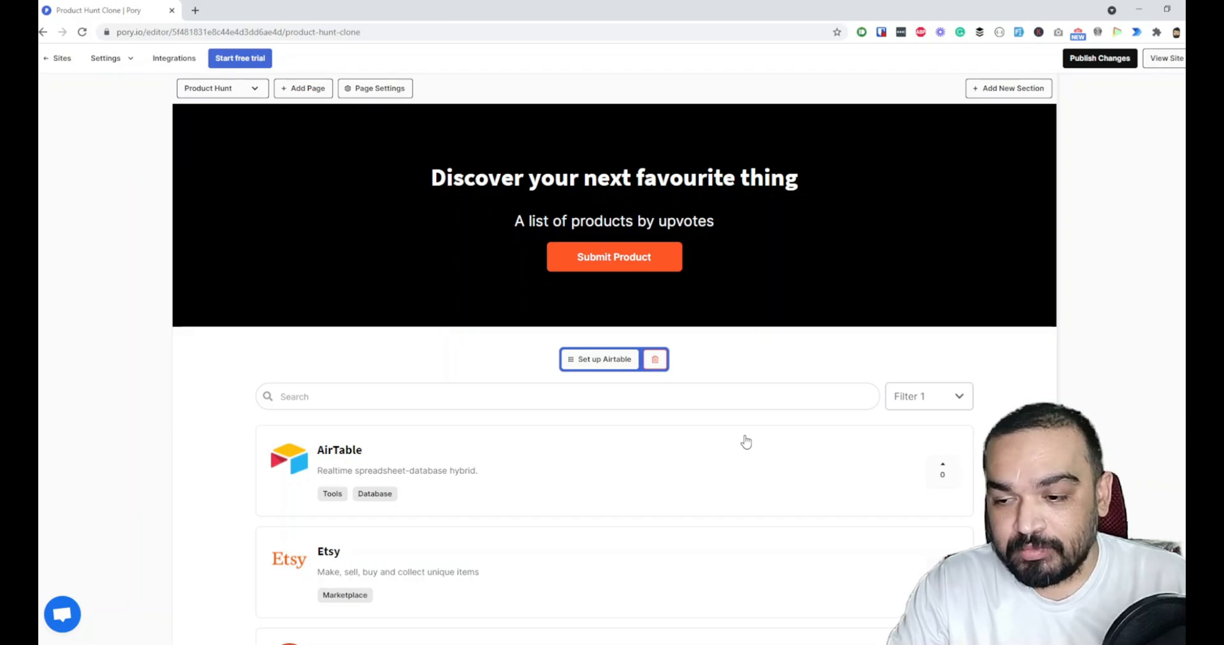
{"action": "left_click", "coordinate": [597, 360]}
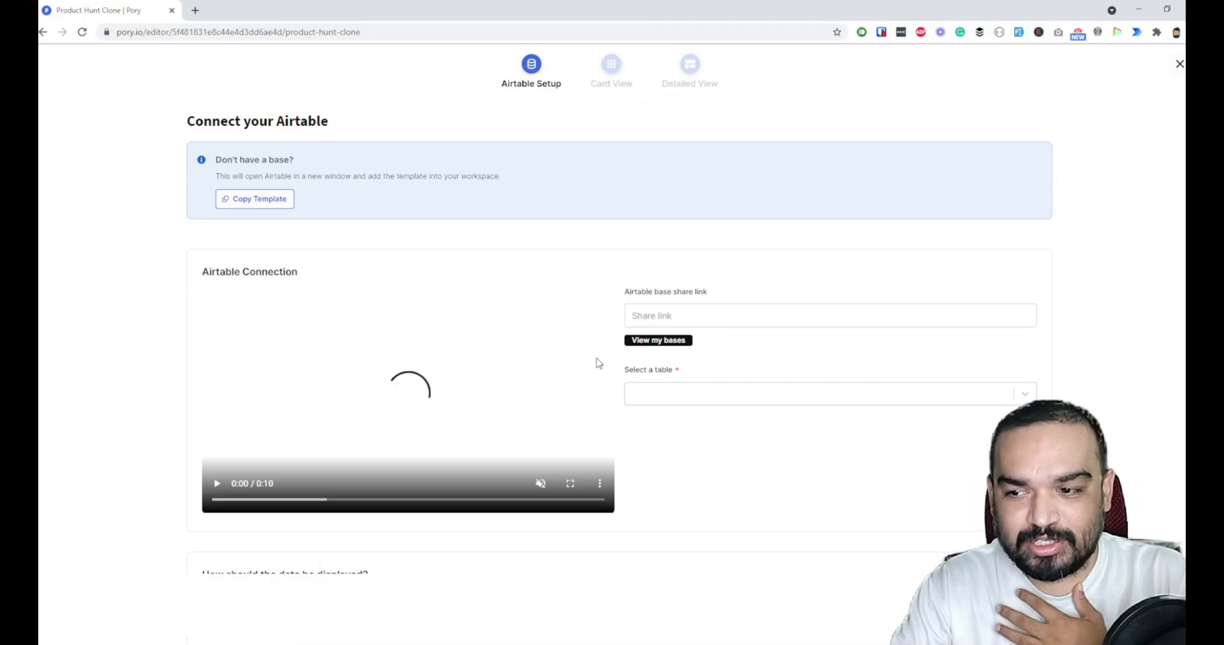
Review the Airtable setup options, copy the template base into Airtable and sign up there with the existing Google account.
{"action": "scroll", "coordinate": [713, 391], "scroll_direction": "down", "scroll_amount": 2}
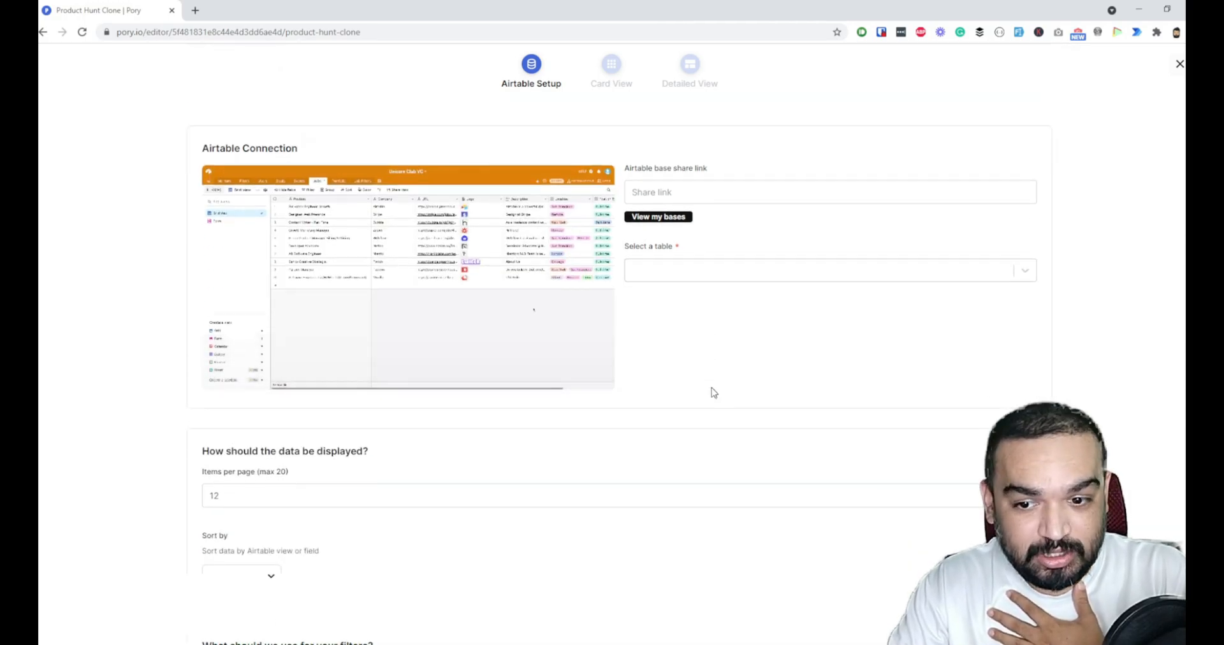
{"action": "scroll", "coordinate": [713, 392], "scroll_direction": "down", "scroll_amount": 3}
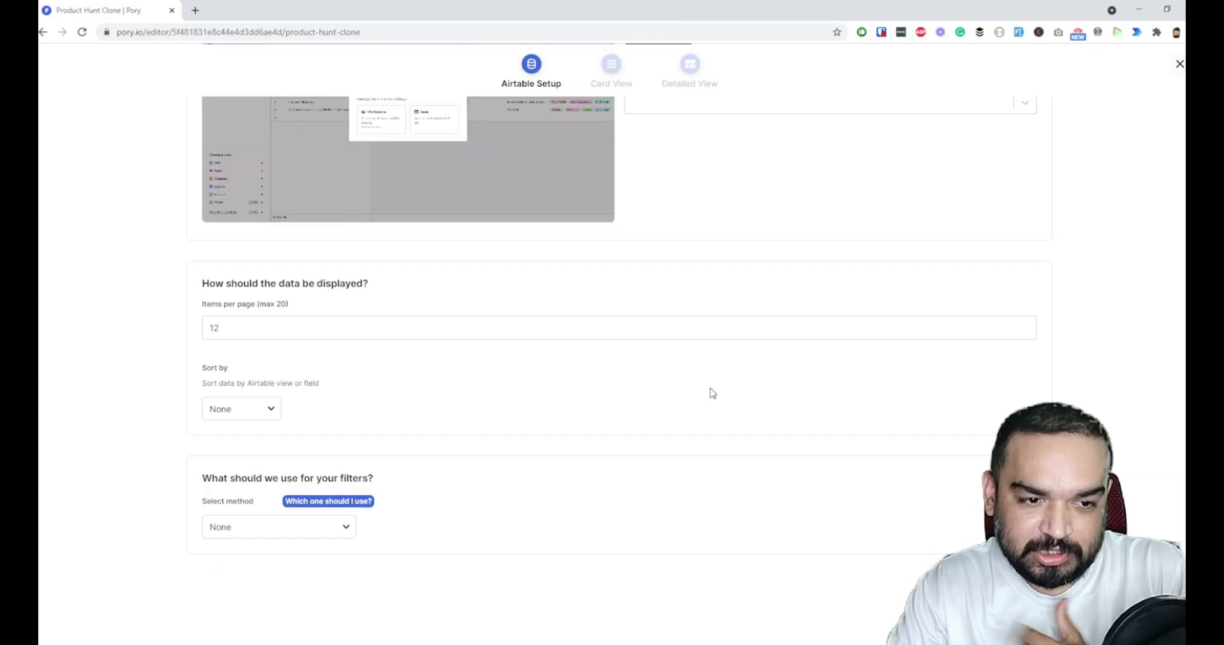
{"action": "scroll", "coordinate": [712, 391], "scroll_direction": "up", "scroll_amount": 5}
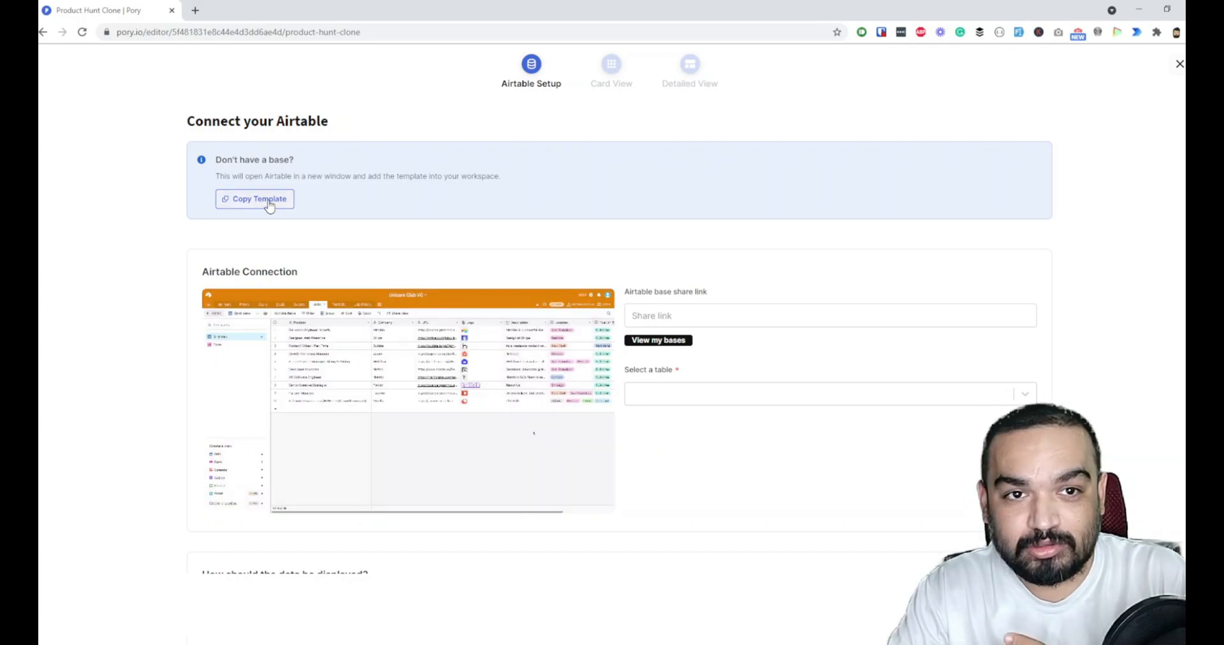
{"action": "left_click", "coordinate": [259, 199]}
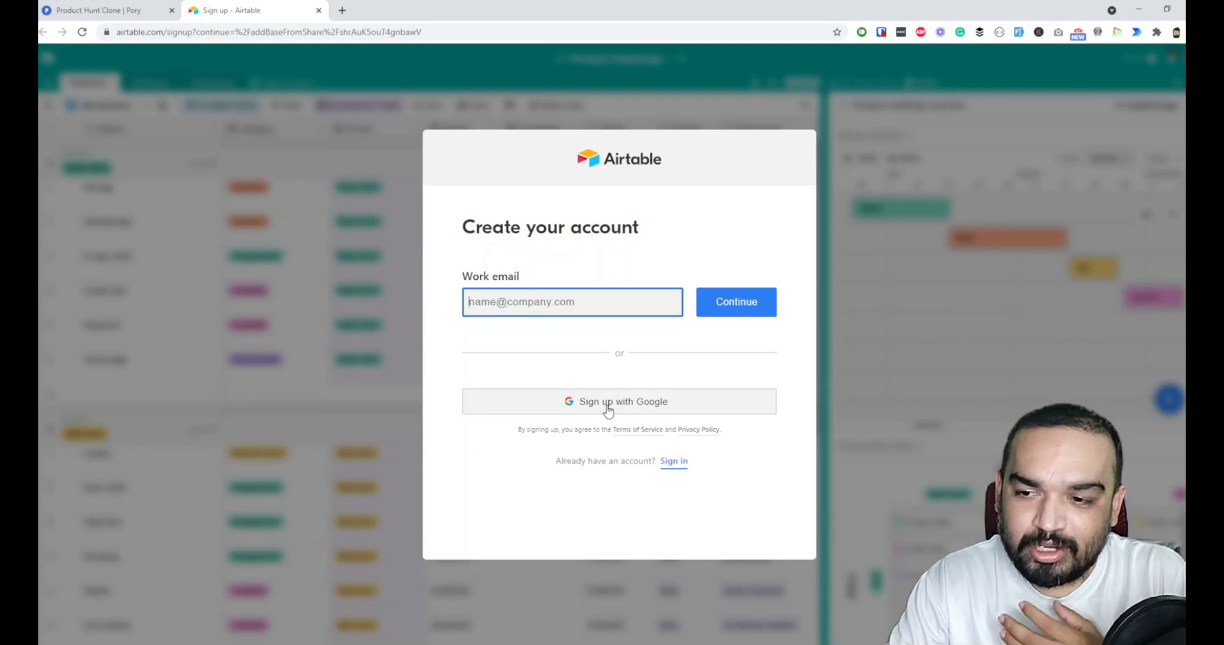
{"action": "left_click", "coordinate": [607, 408]}
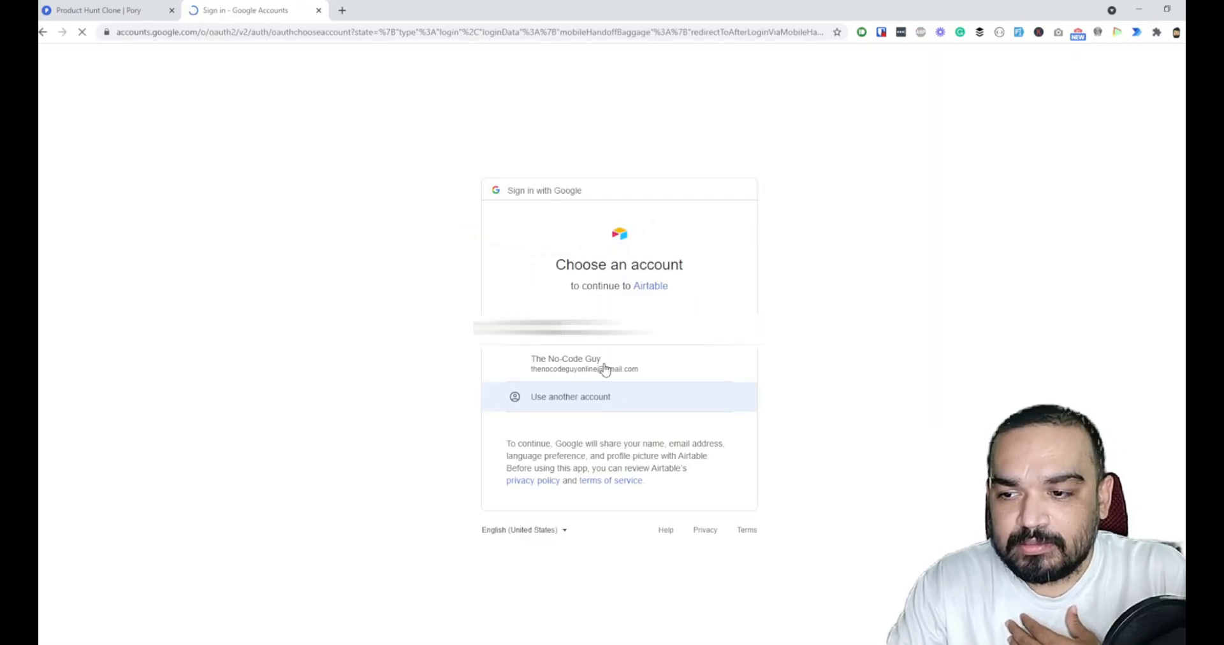
{"action": "left_click", "coordinate": [605, 370]}
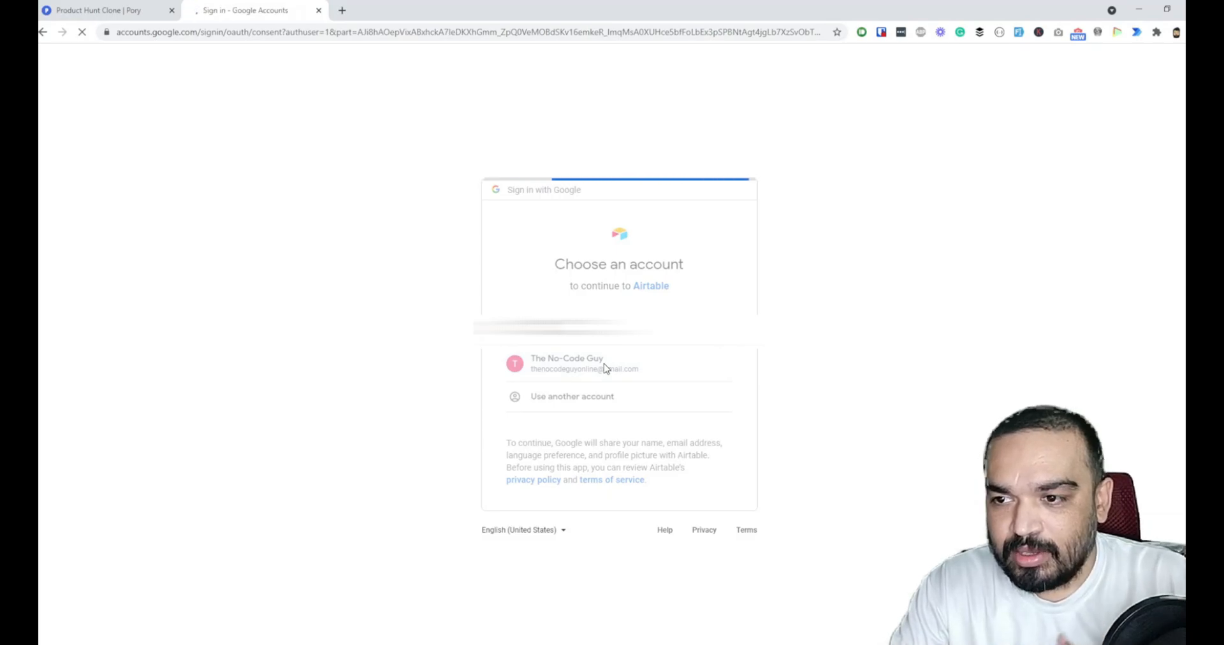
{"action": "left_click", "coordinate": [700, 501]}
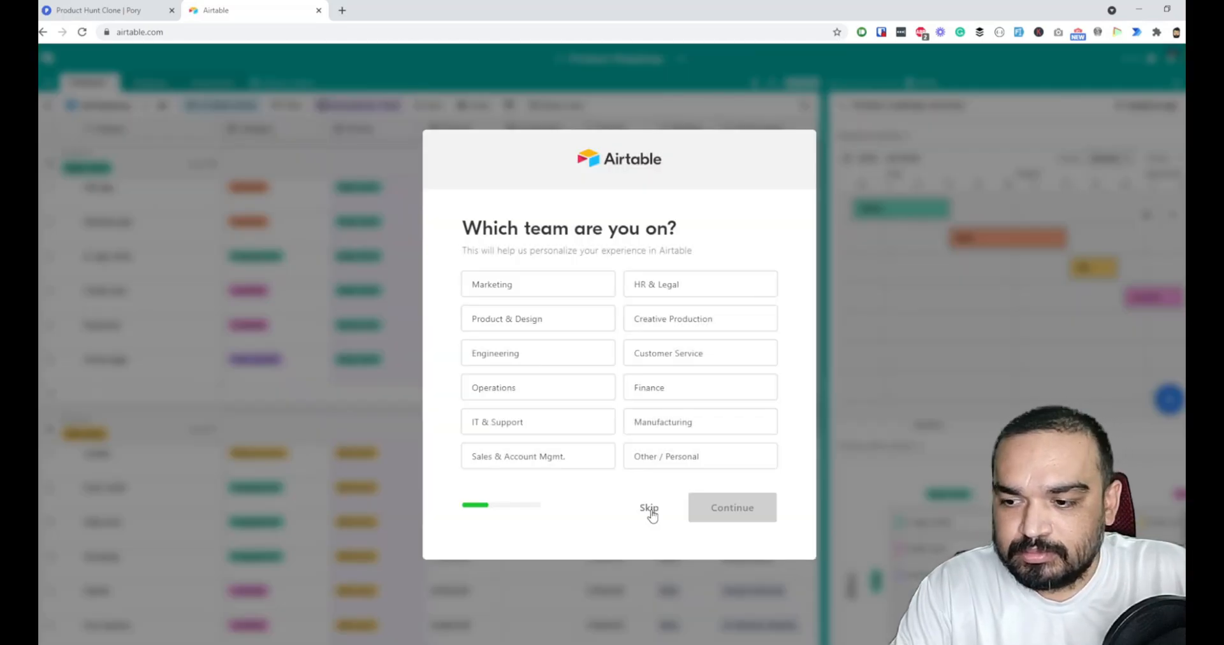
Skip Airtable's team and collaborator questions and continue to the homescreen.
{"action": "left_click", "coordinate": [650, 510]}
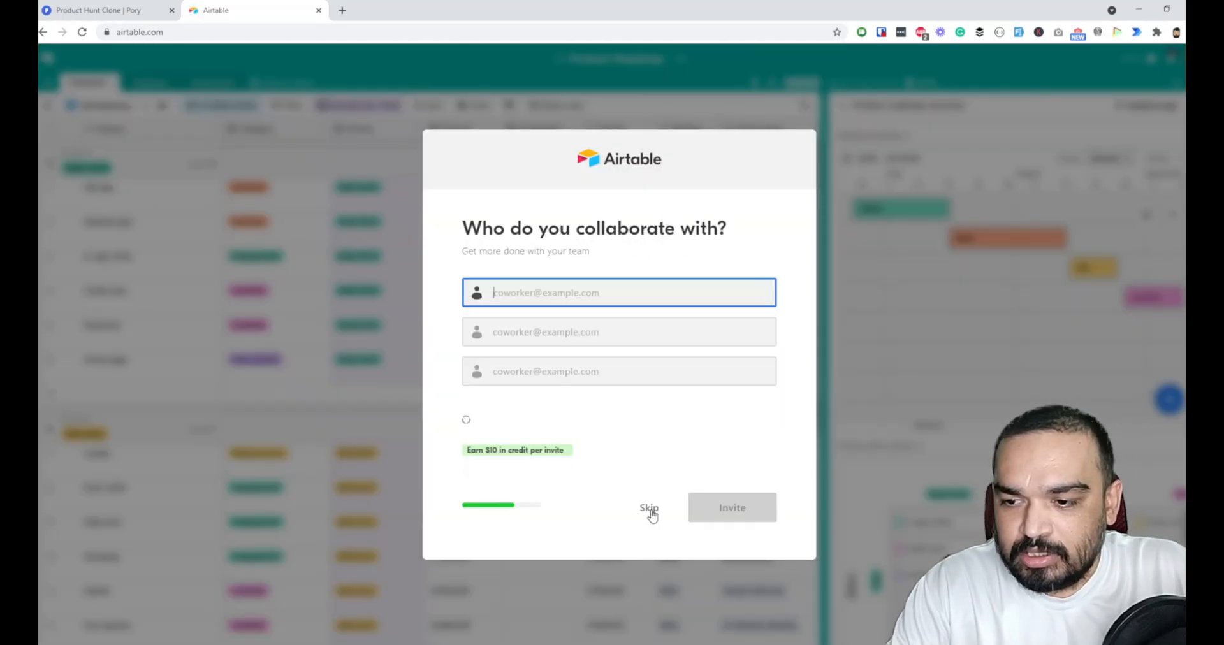
{"action": "left_click", "coordinate": [648, 510]}
{"action": "left_click", "coordinate": [741, 512]}
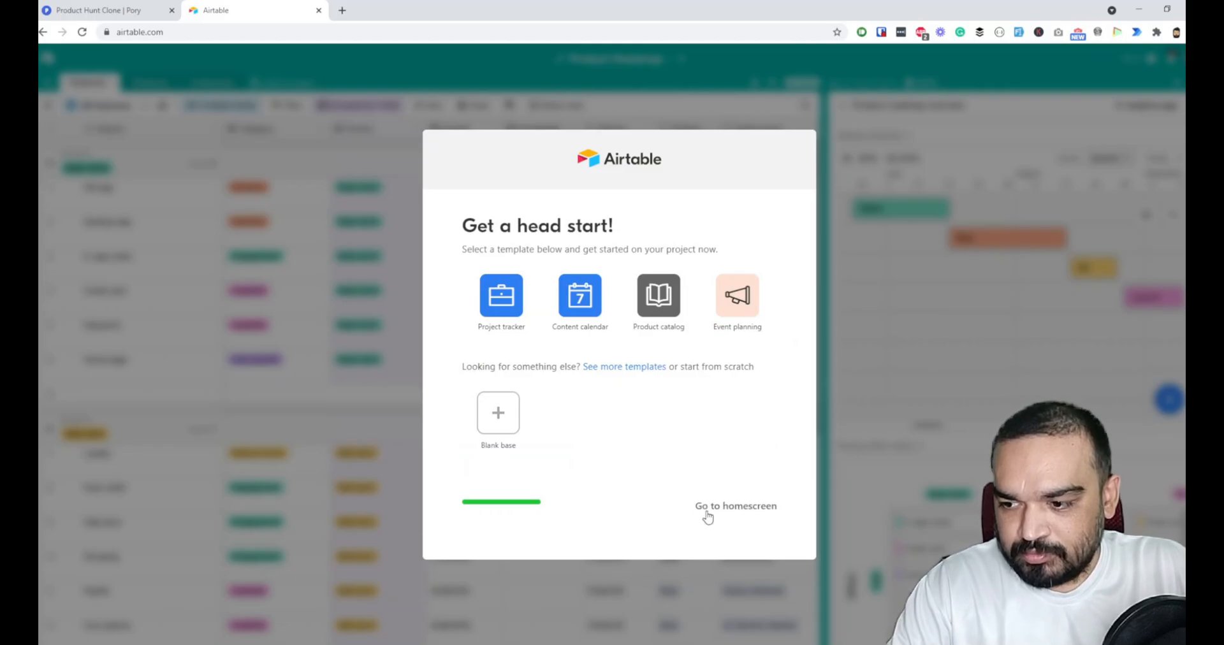
{"action": "left_click", "coordinate": [705, 511]}
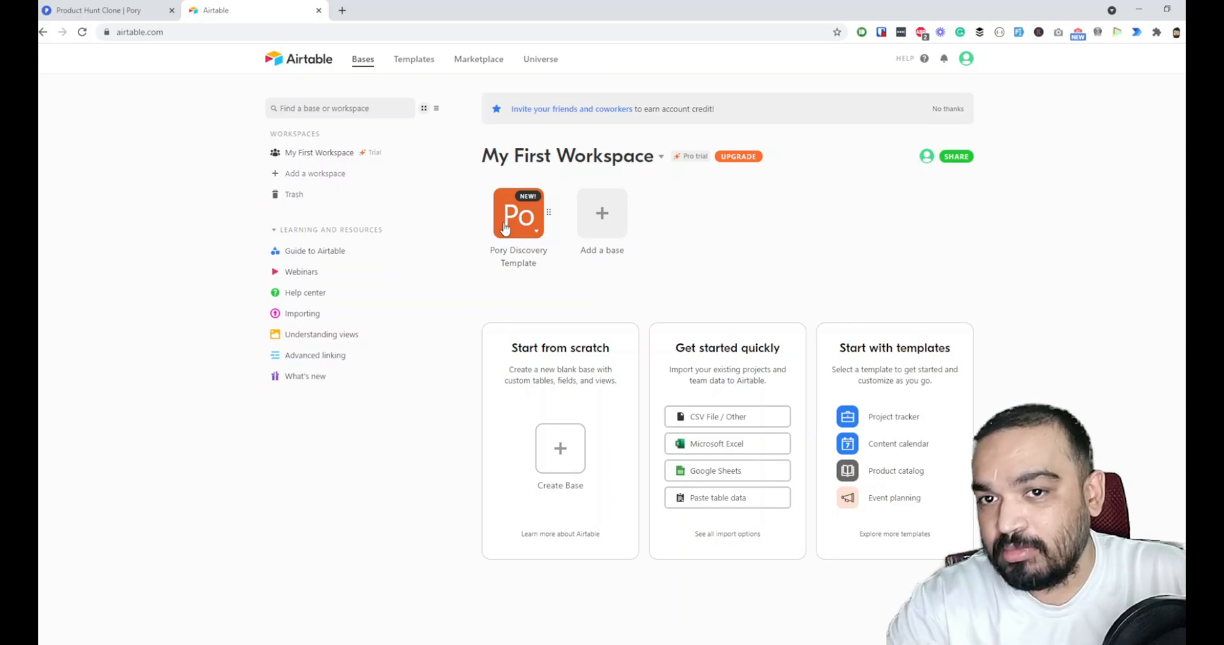
Create a private read-only link to the whole Pory Discovery Template base and copy it.
{"action": "left_click", "coordinate": [537, 233]}
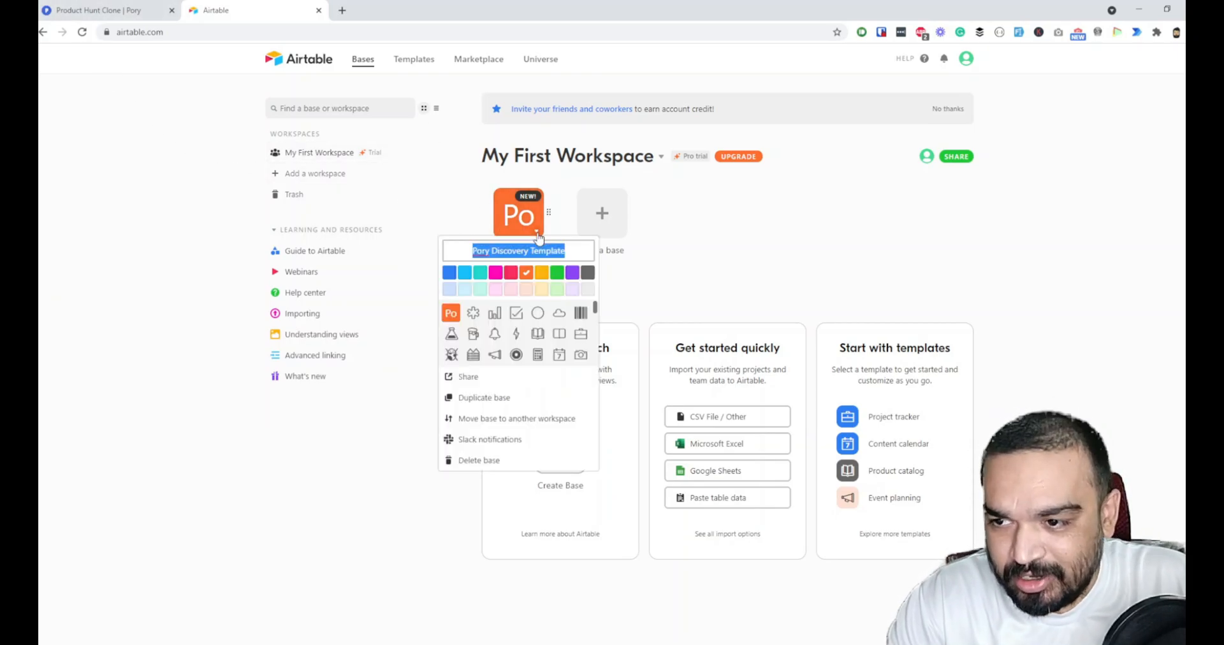
{"action": "left_click", "coordinate": [489, 377]}
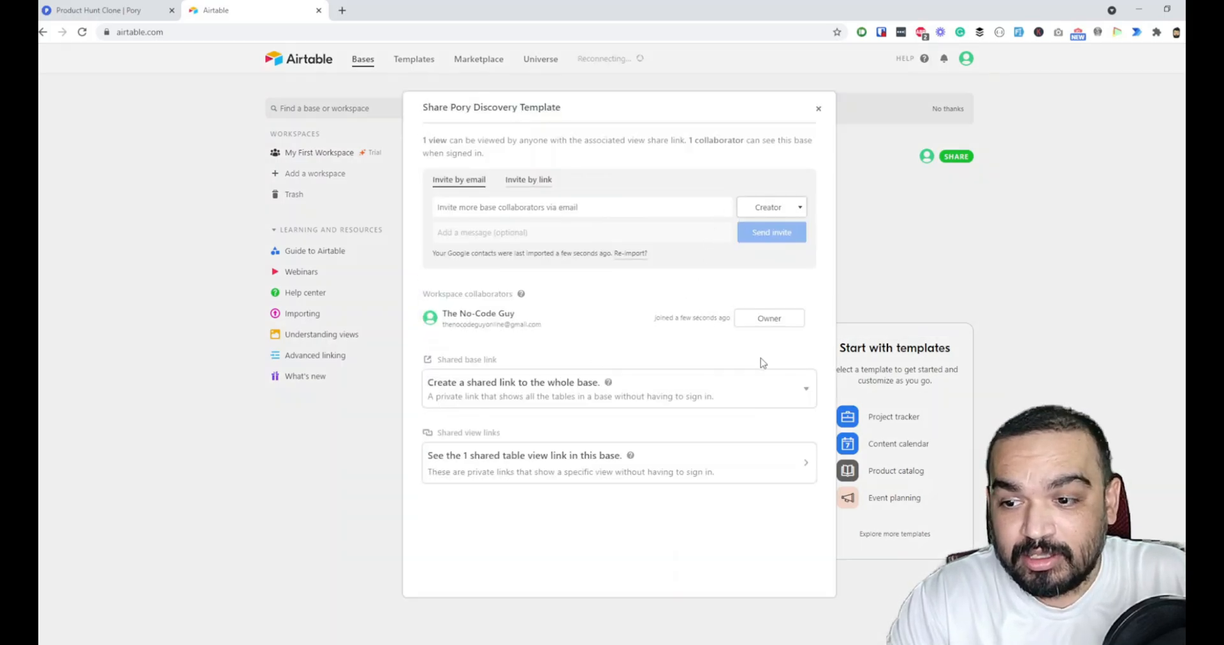
{"action": "left_click", "coordinate": [699, 395]}
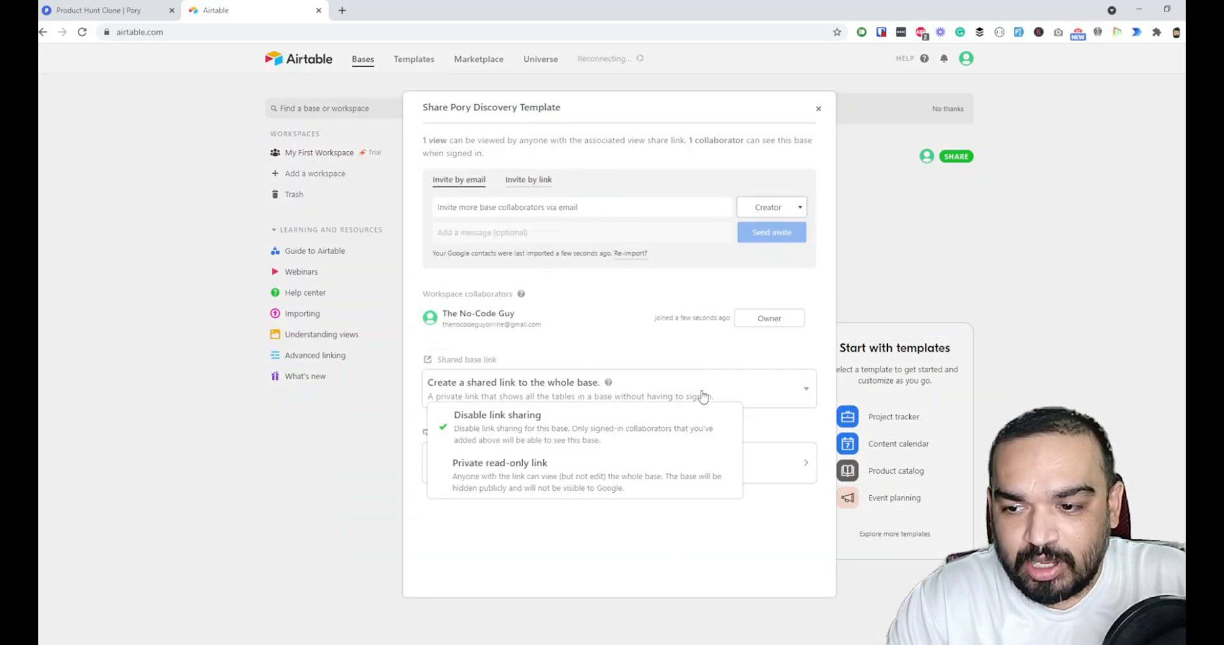
{"action": "left_click", "coordinate": [571, 478]}
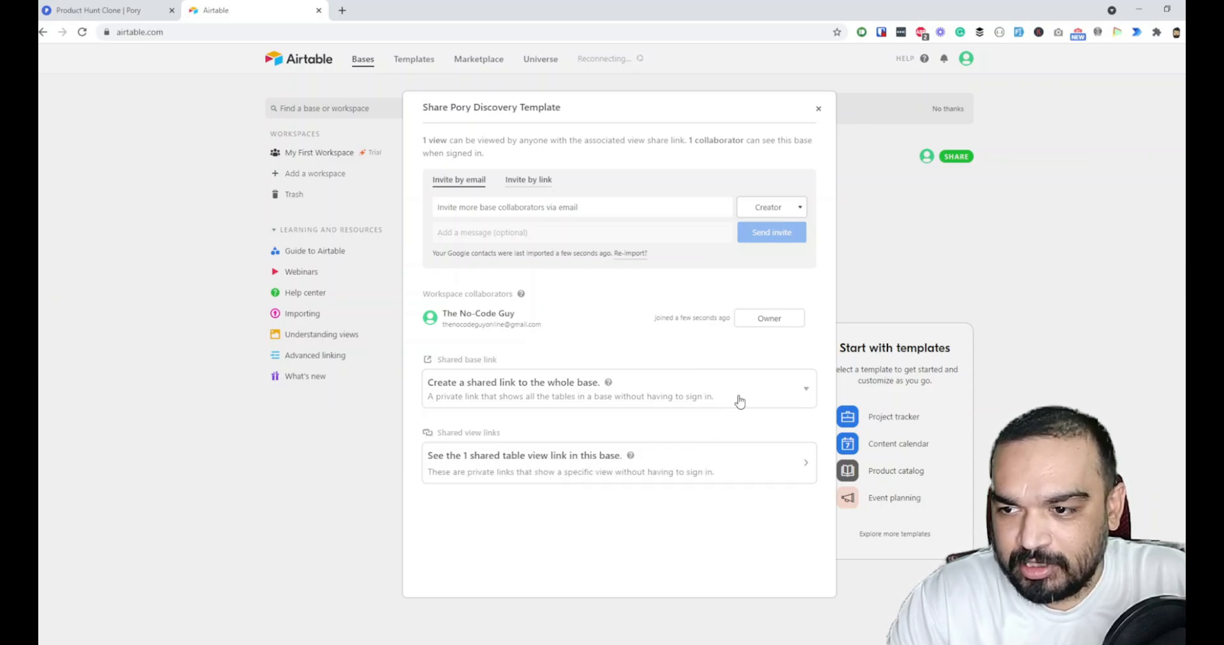
{"action": "left_click", "coordinate": [527, 186]}
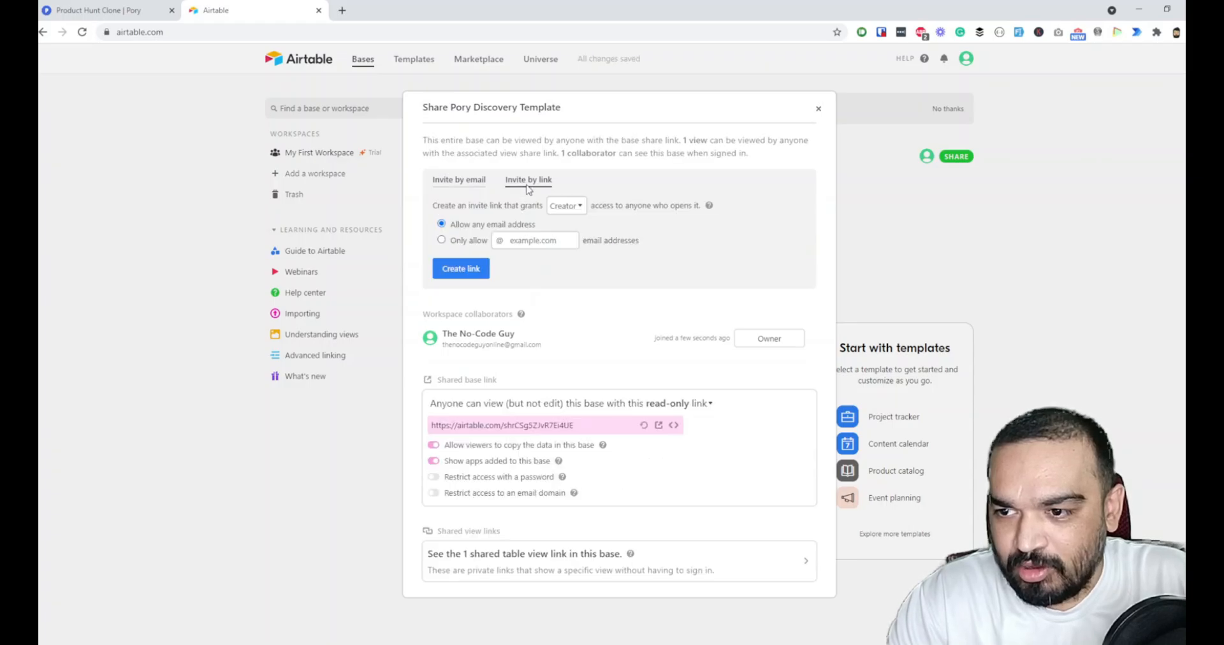
{"action": "left_click", "coordinate": [605, 425]}
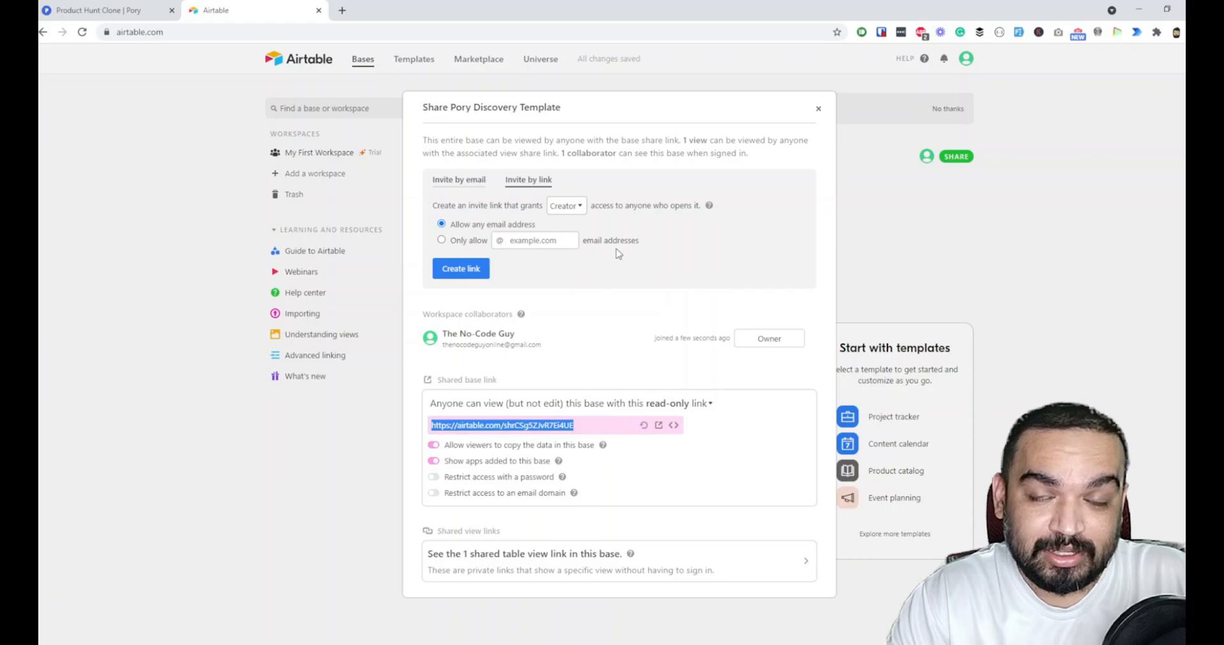
Switch to Pory and paste the copied link as the Airtable base share link.
{"action": "left_click", "coordinate": [111, 7]}
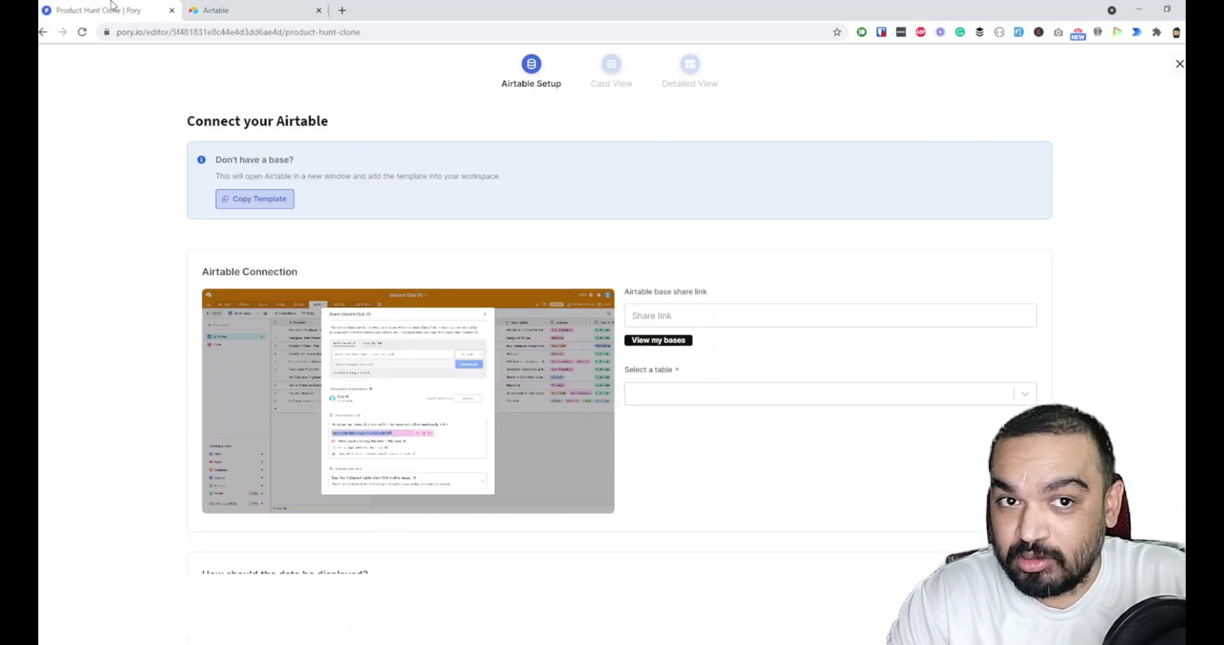
{"action": "left_click", "coordinate": [780, 319]}
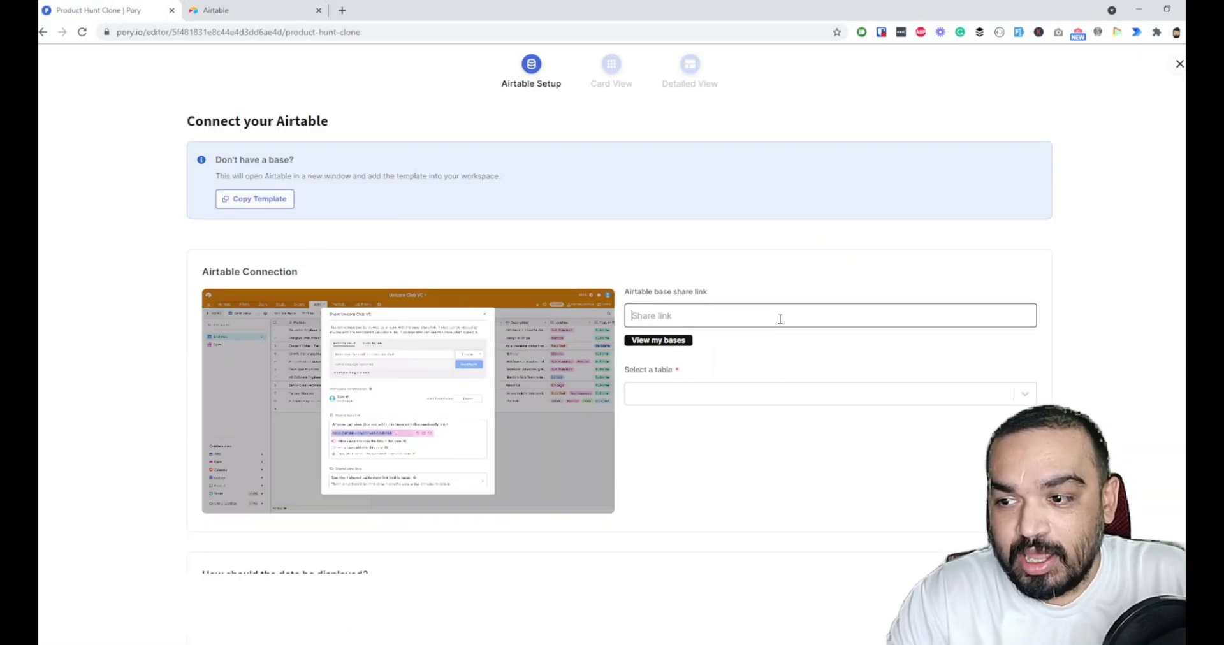
{"action": "key", "text": "ctrl+v"}
{"action": "left_click", "coordinate": [663, 341]}
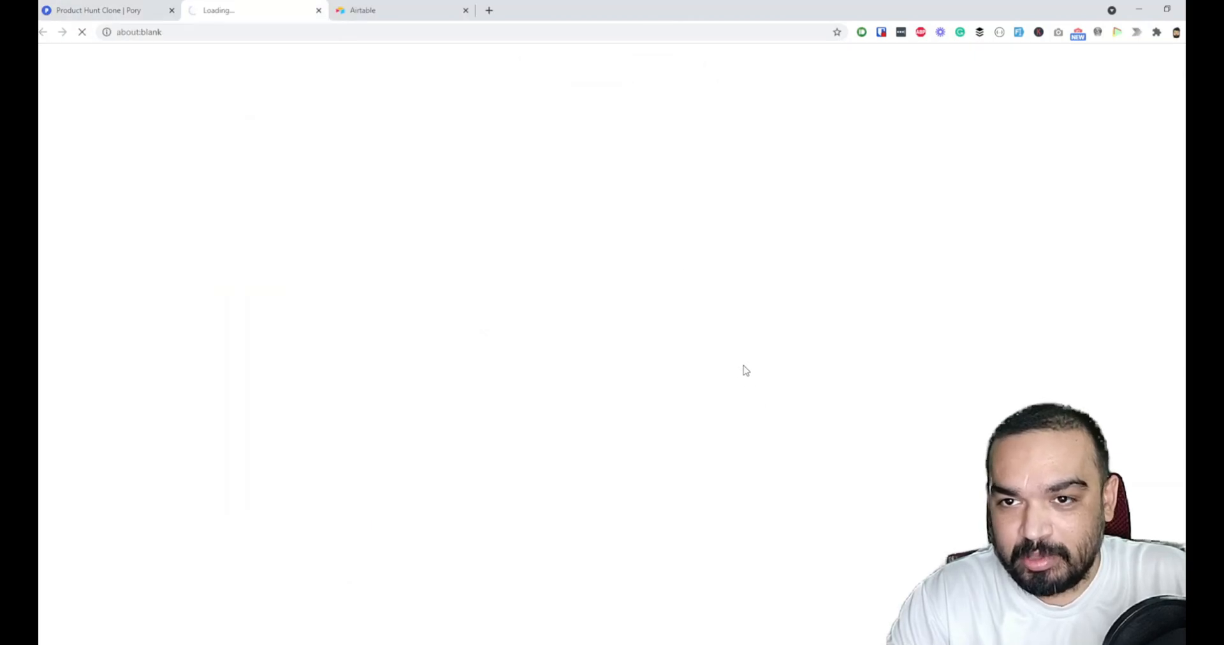
{"action": "left_click", "coordinate": [318, 11]}
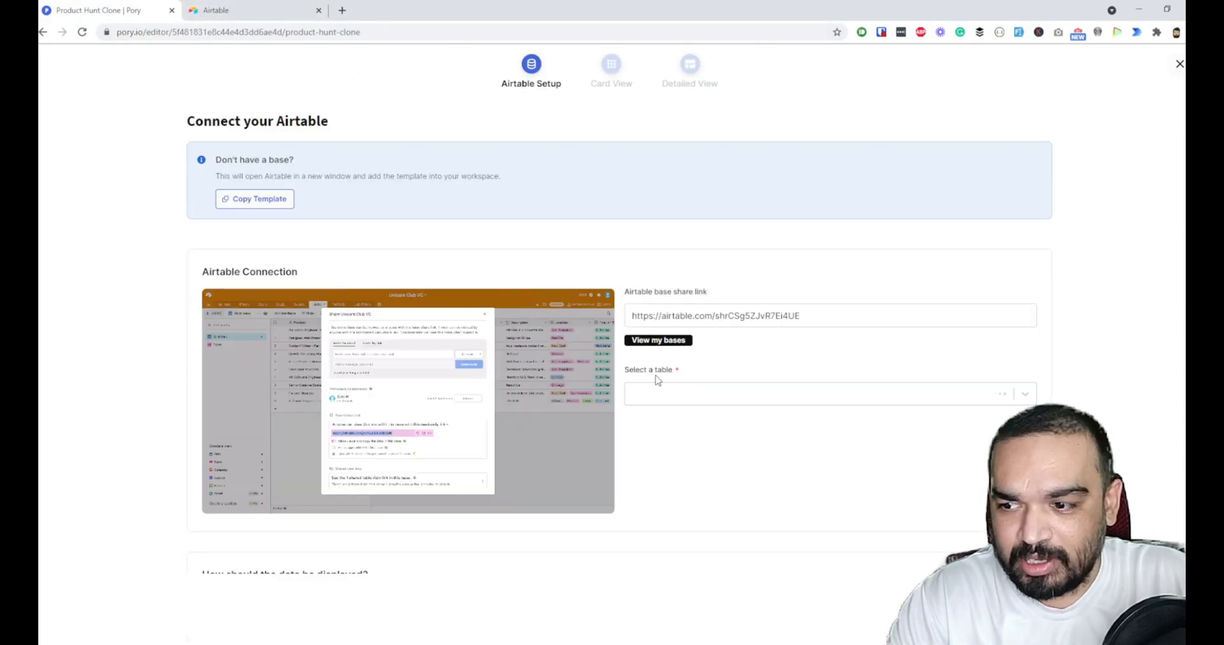
Check which tables the connected base offers, return to Airtable and close the base's sharing dialog.
{"action": "left_click", "coordinate": [701, 398]}
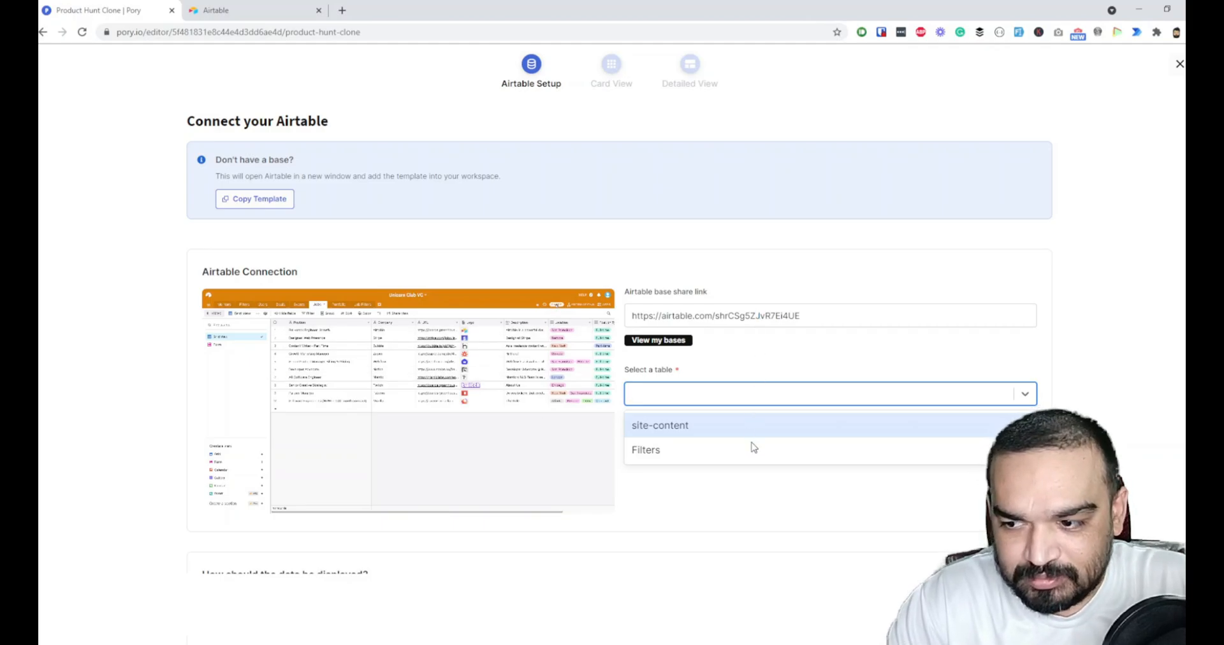
{"action": "left_click", "coordinate": [287, 5]}
{"action": "left_click", "coordinate": [905, 258]}
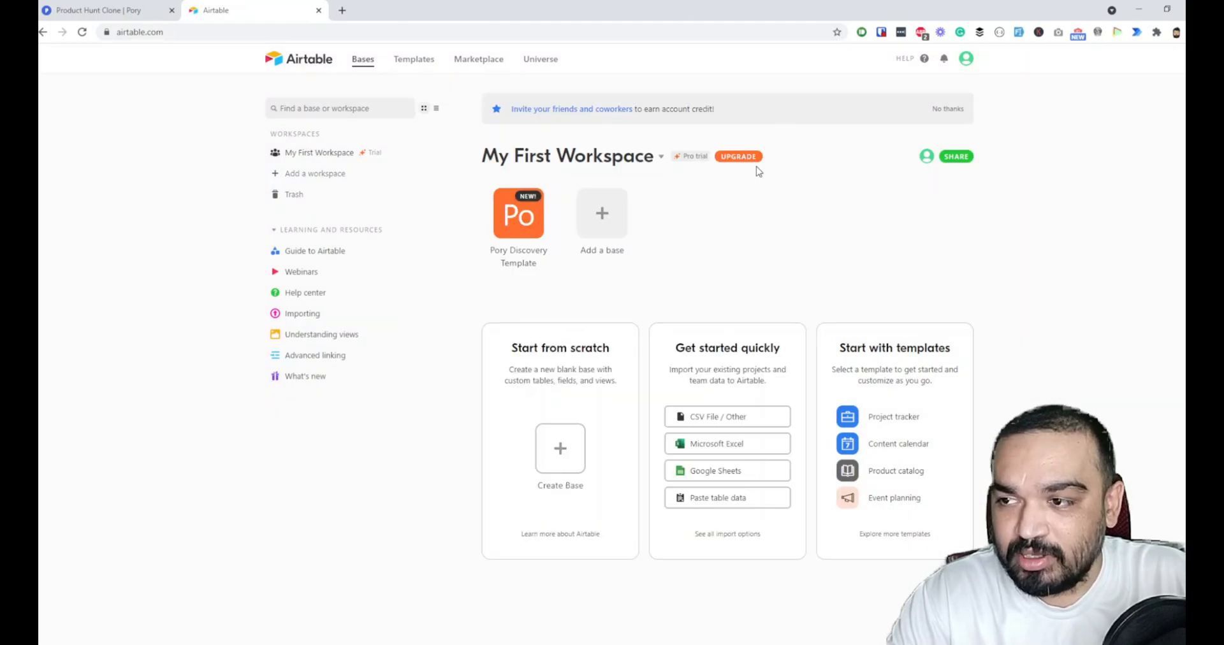
Open the Pory Discovery Template base and examine the columns of its site-content table and the entries of its Filters table.
{"action": "left_click", "coordinate": [502, 230]}
{"action": "left_click", "coordinate": [496, 229]}
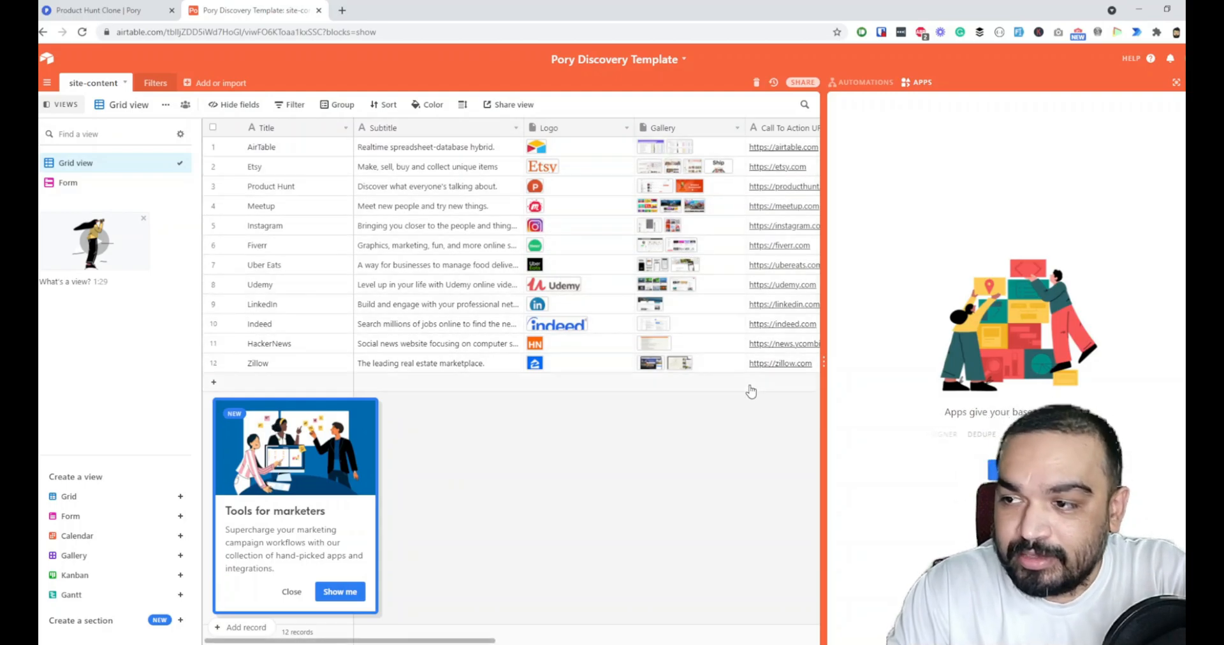
{"action": "left_click_drag", "start_coordinate": [479, 641], "coordinate": [641, 640]}
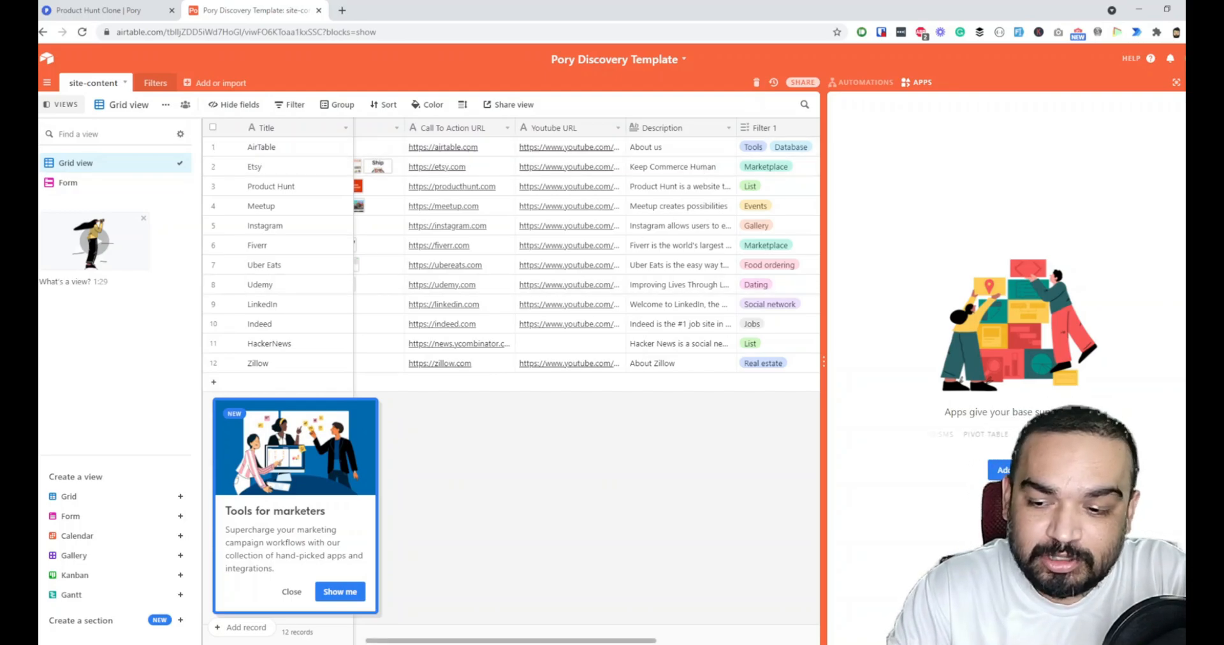
{"action": "left_click_drag", "start_coordinate": [532, 641], "coordinate": [637, 642]}
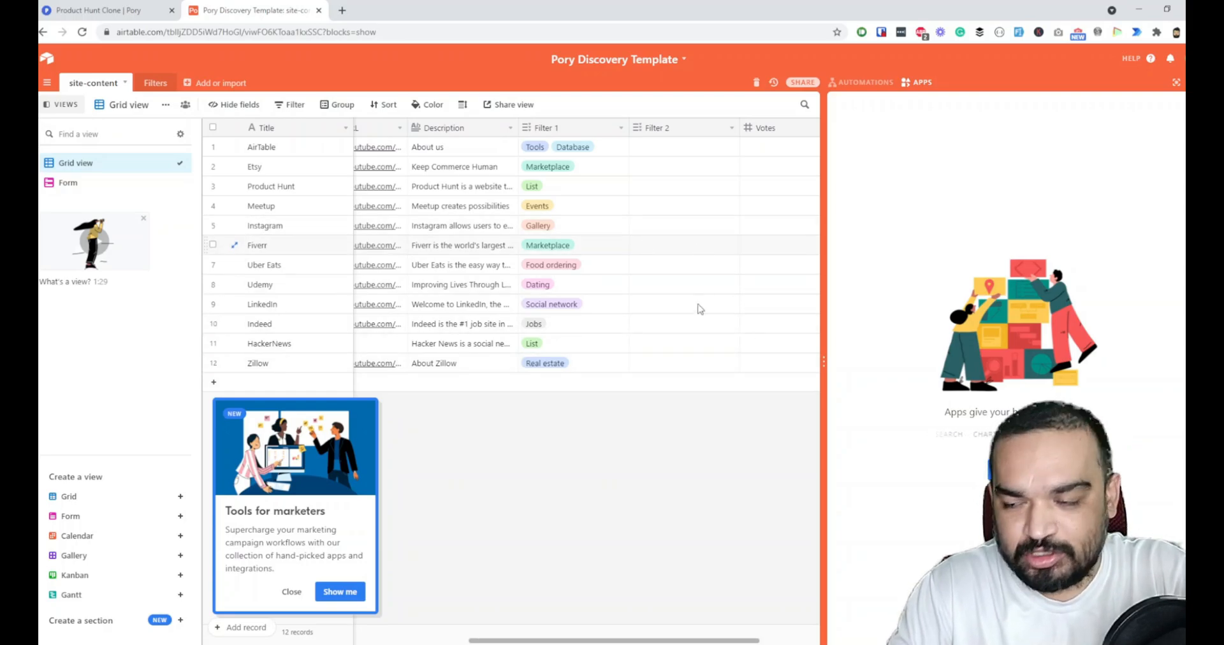
{"action": "left_click_drag", "start_coordinate": [611, 640], "coordinate": [353, 624]}
{"action": "left_click", "coordinate": [158, 83]}
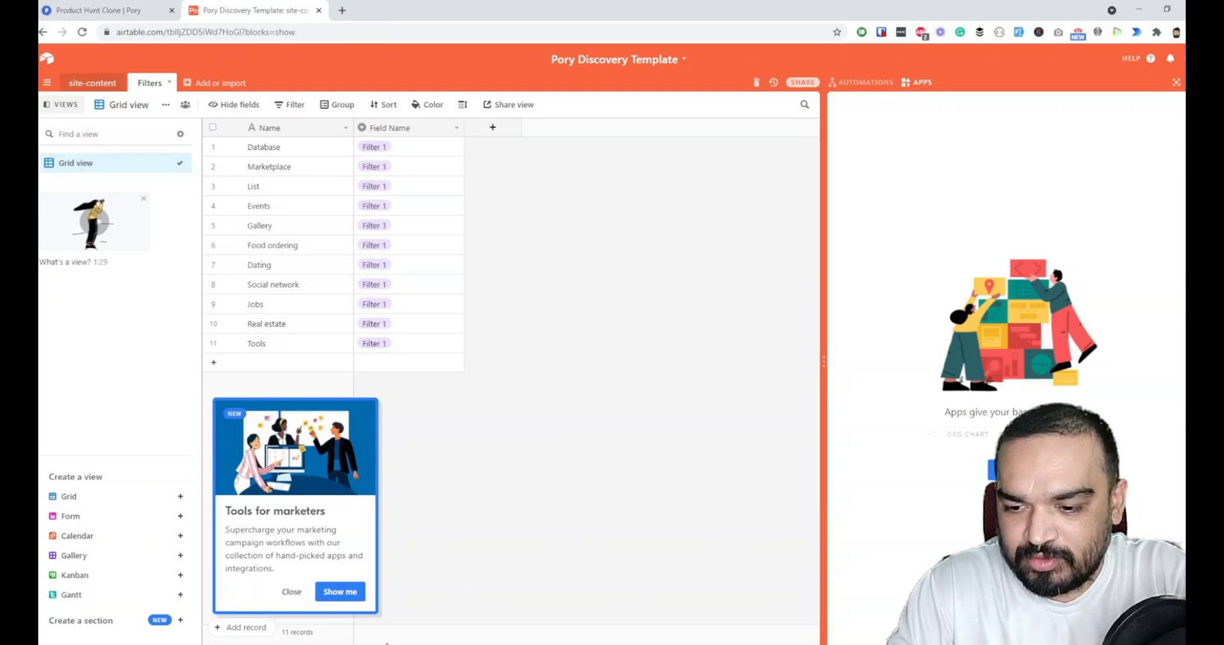
{"action": "left_click", "coordinate": [93, 83]}
{"action": "left_click_drag", "start_coordinate": [472, 641], "coordinate": [612, 643]}
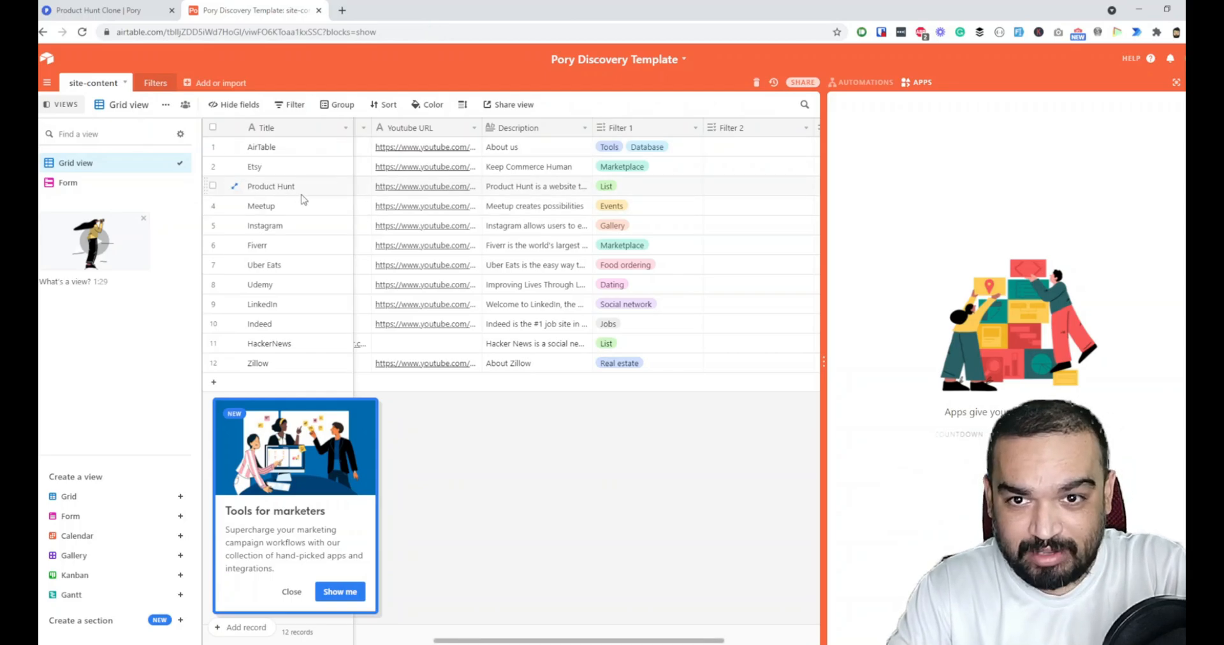
Open the site-content table's Form view and review its fields from Title through Votes.
{"action": "left_click", "coordinate": [130, 184]}
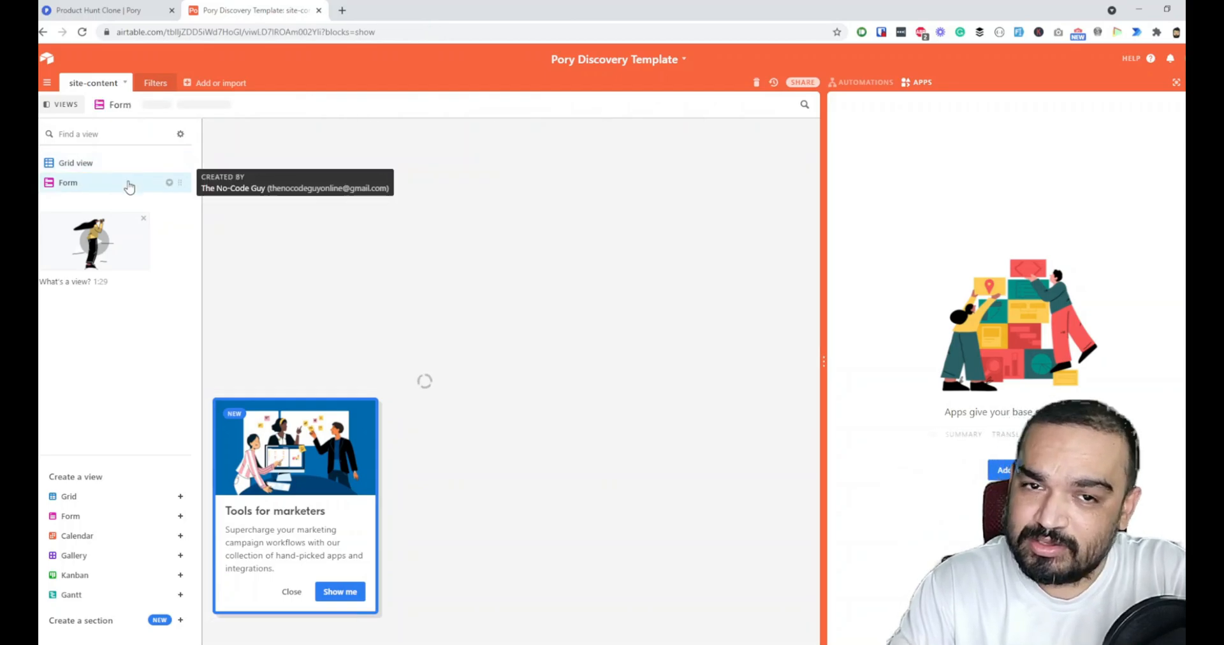
{"action": "scroll", "coordinate": [647, 344], "scroll_direction": "down", "scroll_amount": 3}
{"action": "scroll", "coordinate": [647, 346], "scroll_direction": "down", "scroll_amount": 1}
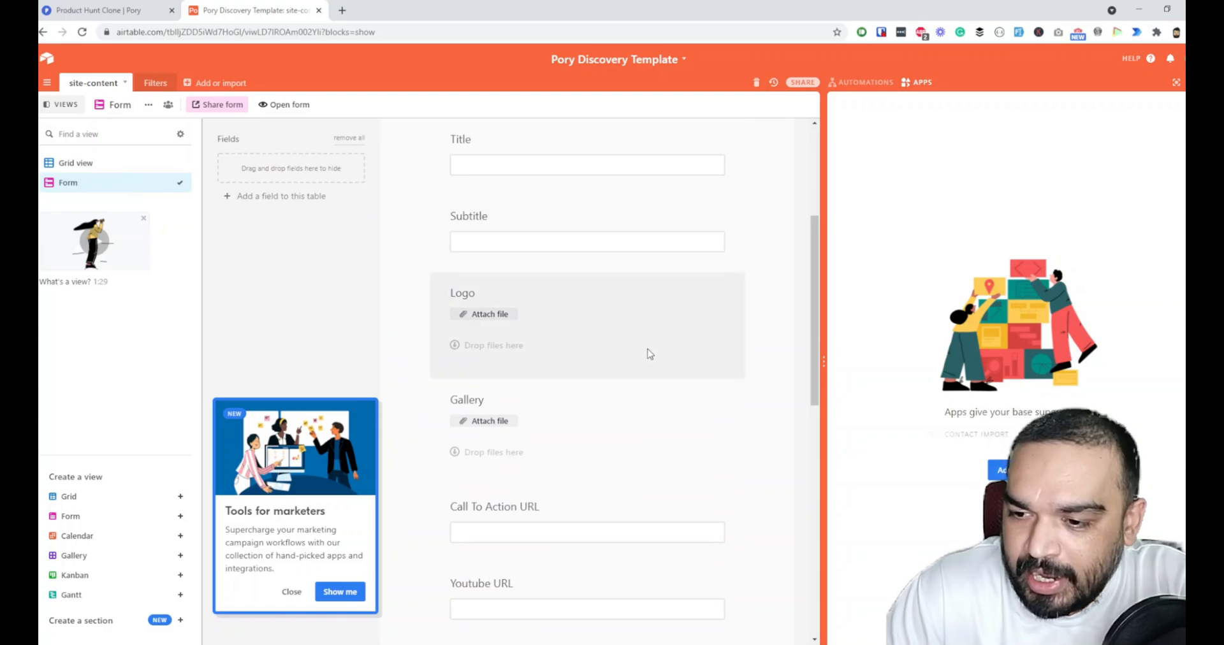
{"action": "scroll", "coordinate": [650, 354], "scroll_direction": "down", "scroll_amount": 2}
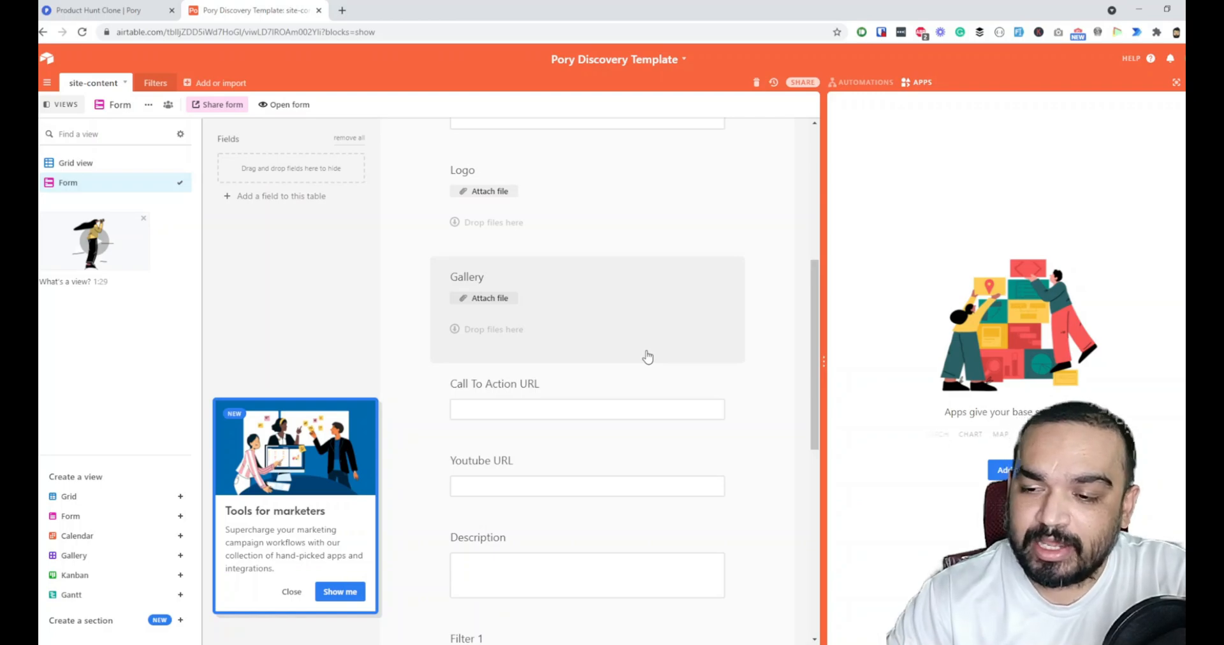
{"action": "scroll", "coordinate": [647, 357], "scroll_direction": "down", "scroll_amount": 6}
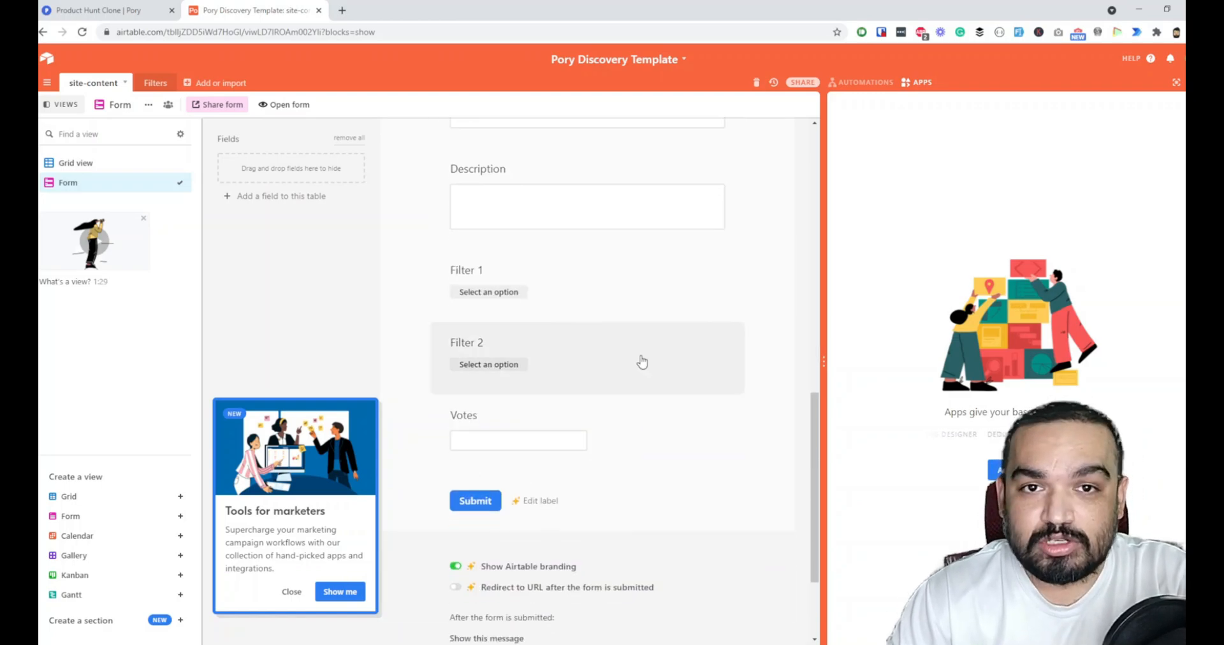
Switch to Pory and select site-content as the table for the Airtable connection.
{"action": "left_click", "coordinate": [131, 10]}
{"action": "left_click", "coordinate": [710, 395]}
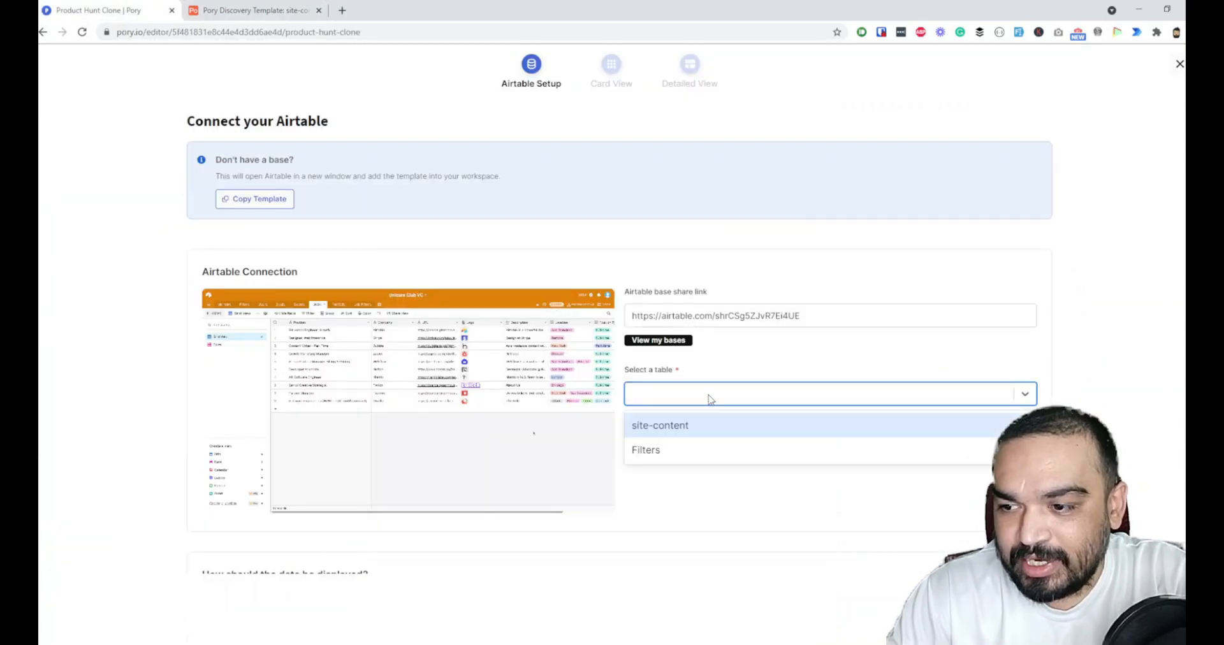
{"action": "left_click", "coordinate": [701, 443]}
{"action": "left_click", "coordinate": [699, 397]}
{"action": "left_click", "coordinate": [691, 424]}
Sort the displayed data by field name, using the Filter 1 field.
{"action": "scroll", "coordinate": [696, 424], "scroll_direction": "down", "scroll_amount": 4}
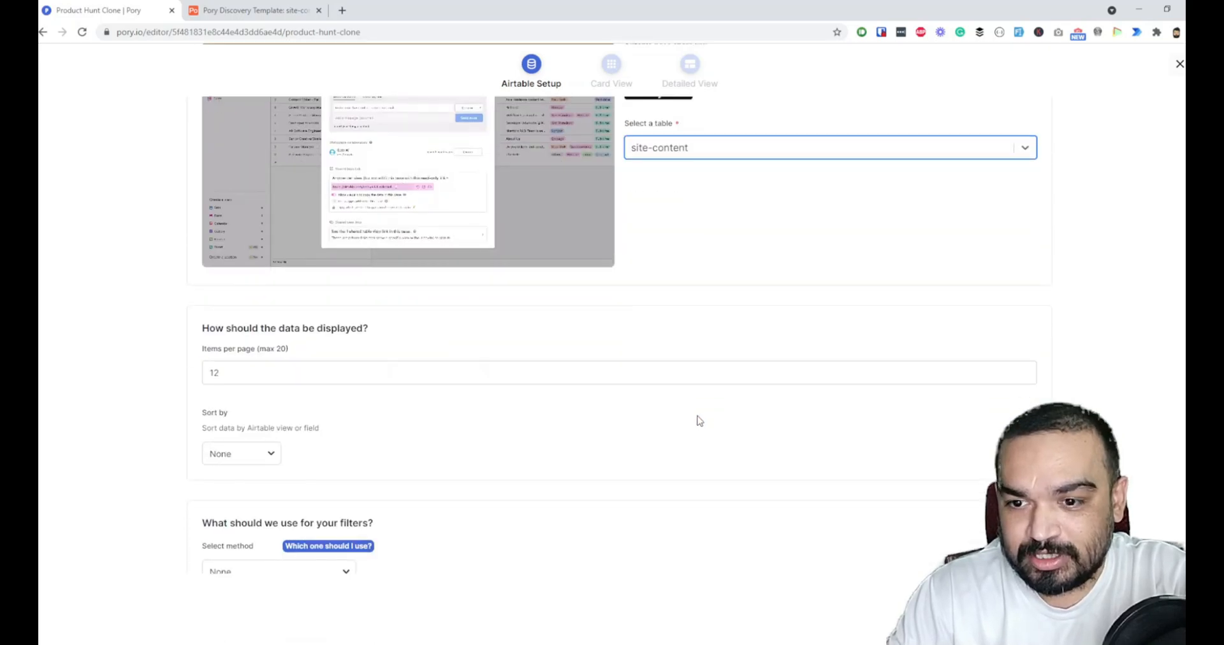
{"action": "left_click", "coordinate": [313, 373]}
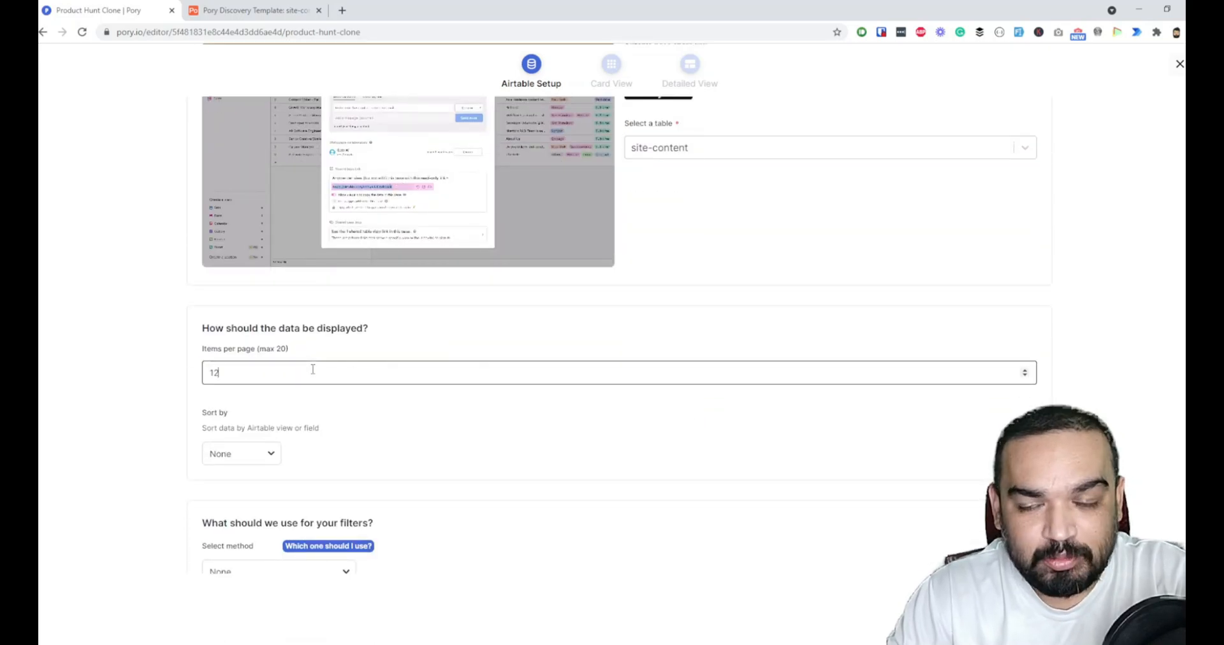
{"action": "left_click", "coordinate": [245, 459]}
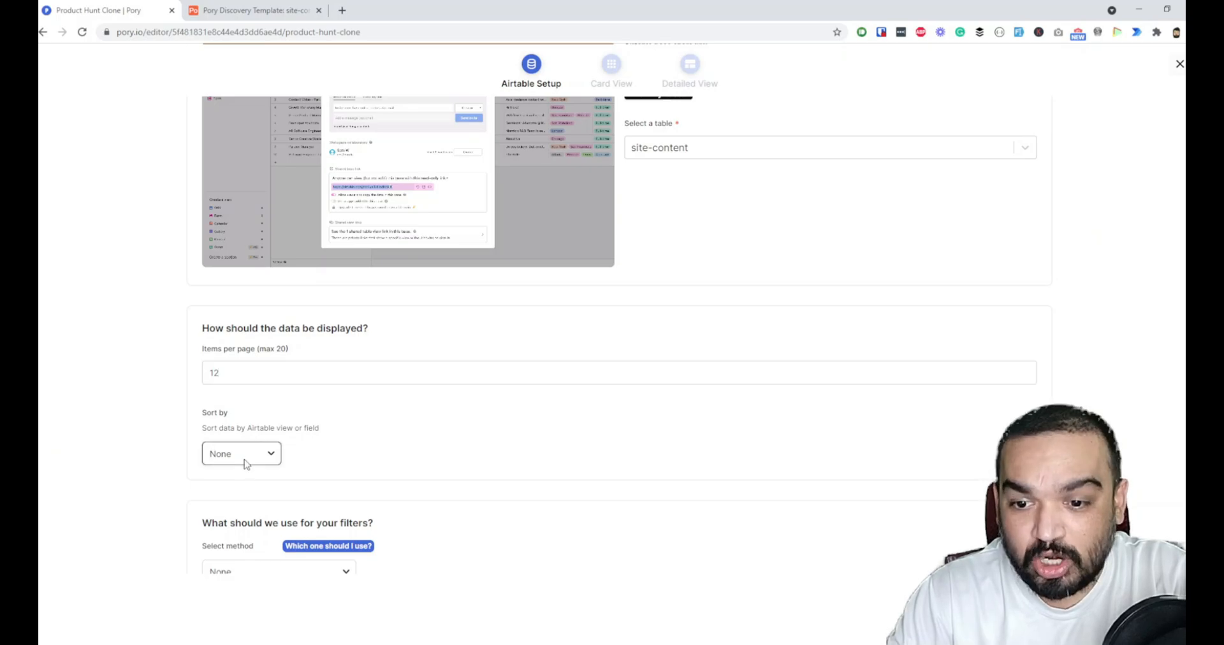
{"action": "left_click", "coordinate": [257, 493]}
{"action": "left_click", "coordinate": [395, 527]}
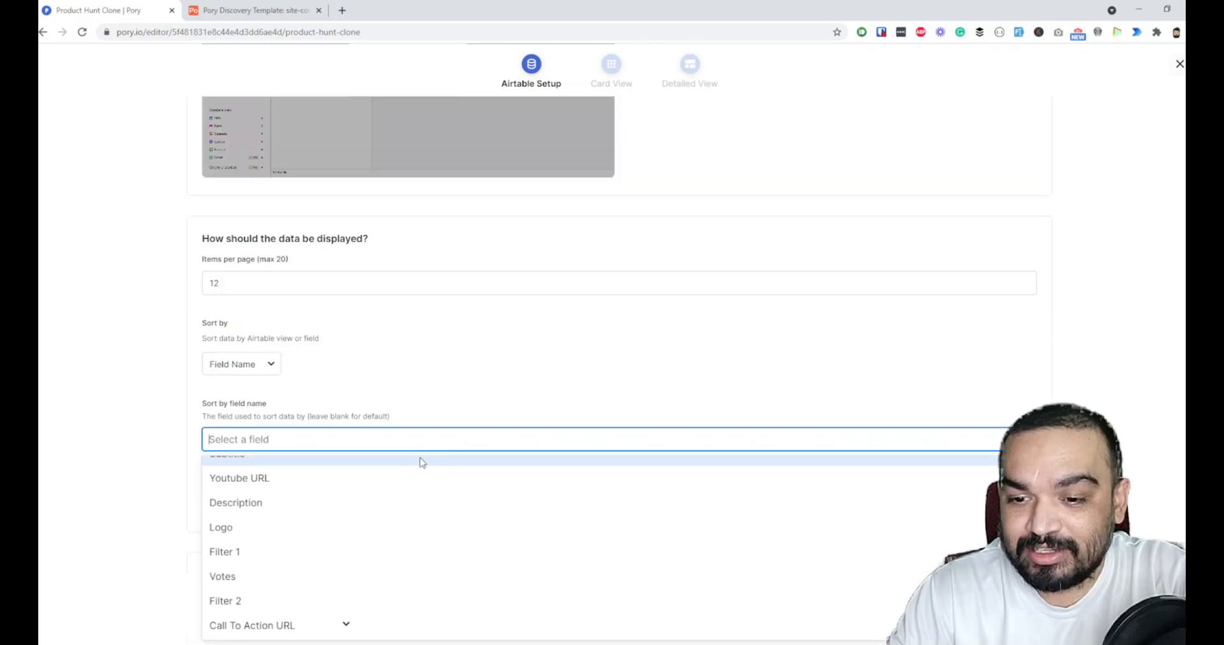
{"action": "left_click", "coordinate": [324, 552]}
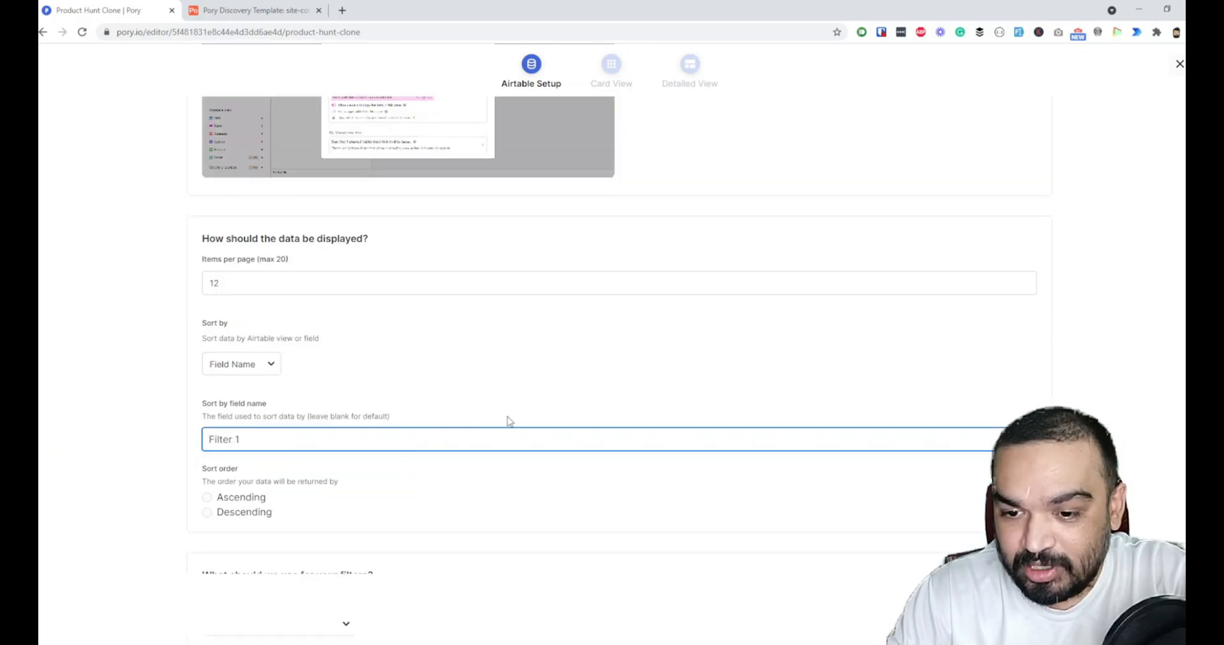
{"action": "scroll", "coordinate": [506, 420], "scroll_direction": "down", "scroll_amount": 2}
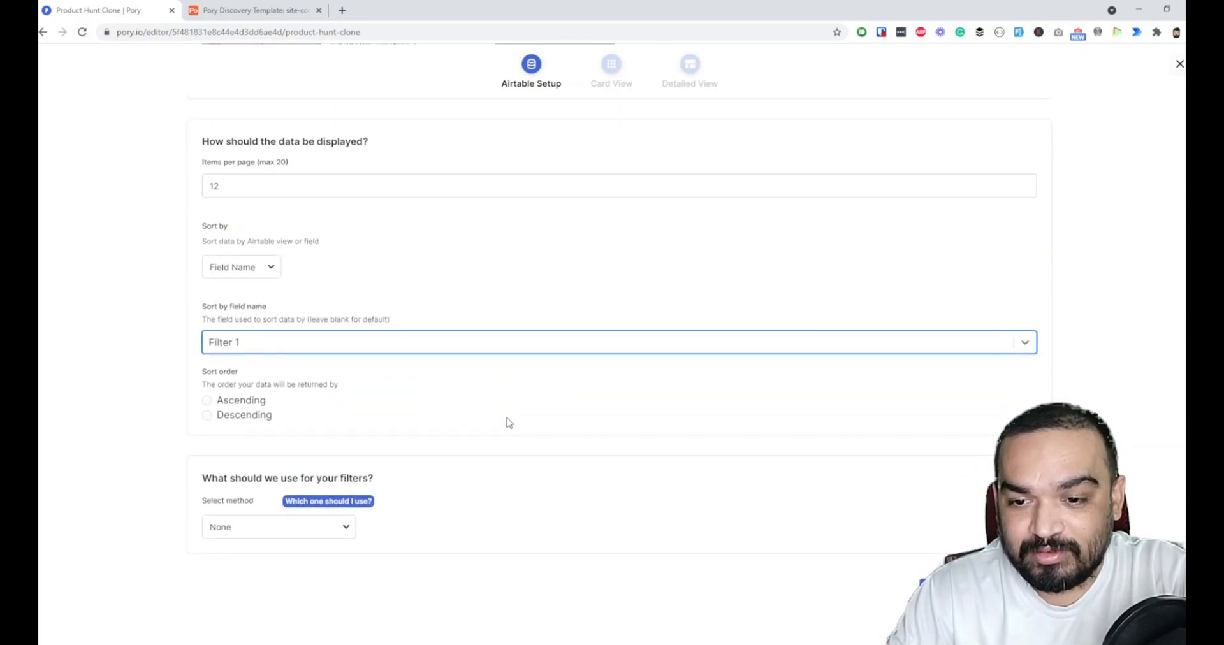
Set the filters to be fetched from a table and choose Filters as the filter table.
{"action": "left_click", "coordinate": [345, 528]}
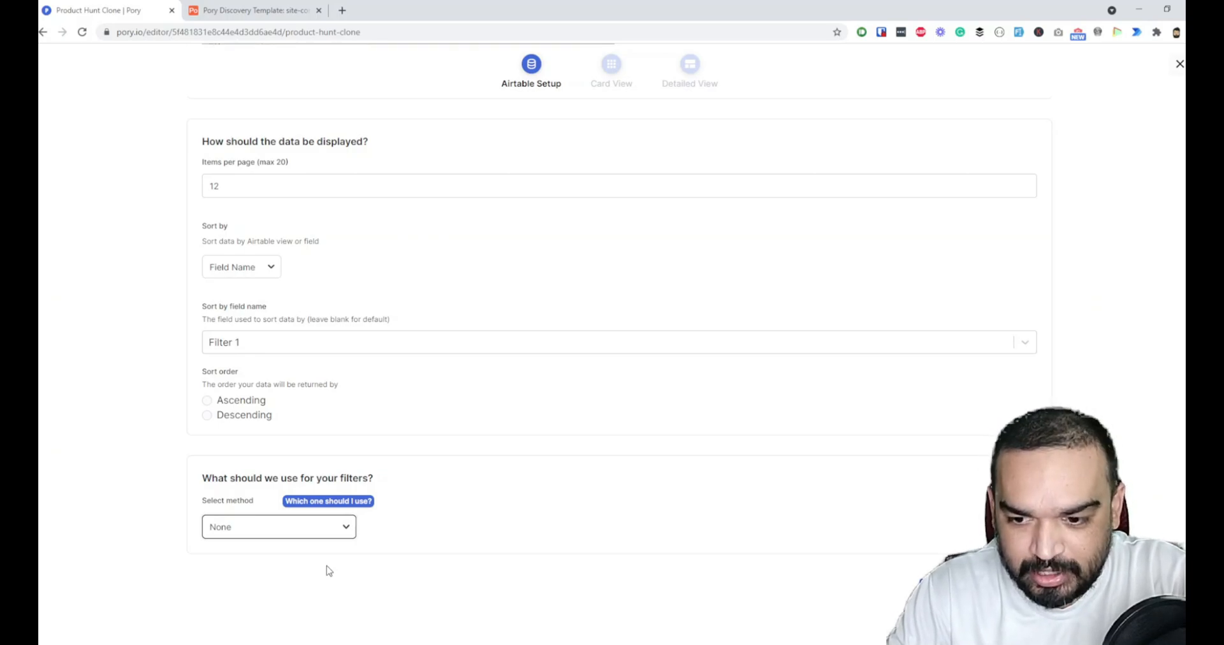
{"action": "key", "text": "Down"}
{"action": "scroll", "coordinate": [322, 556], "scroll_direction": "down", "scroll_amount": 2}
{"action": "left_click", "coordinate": [307, 466]}
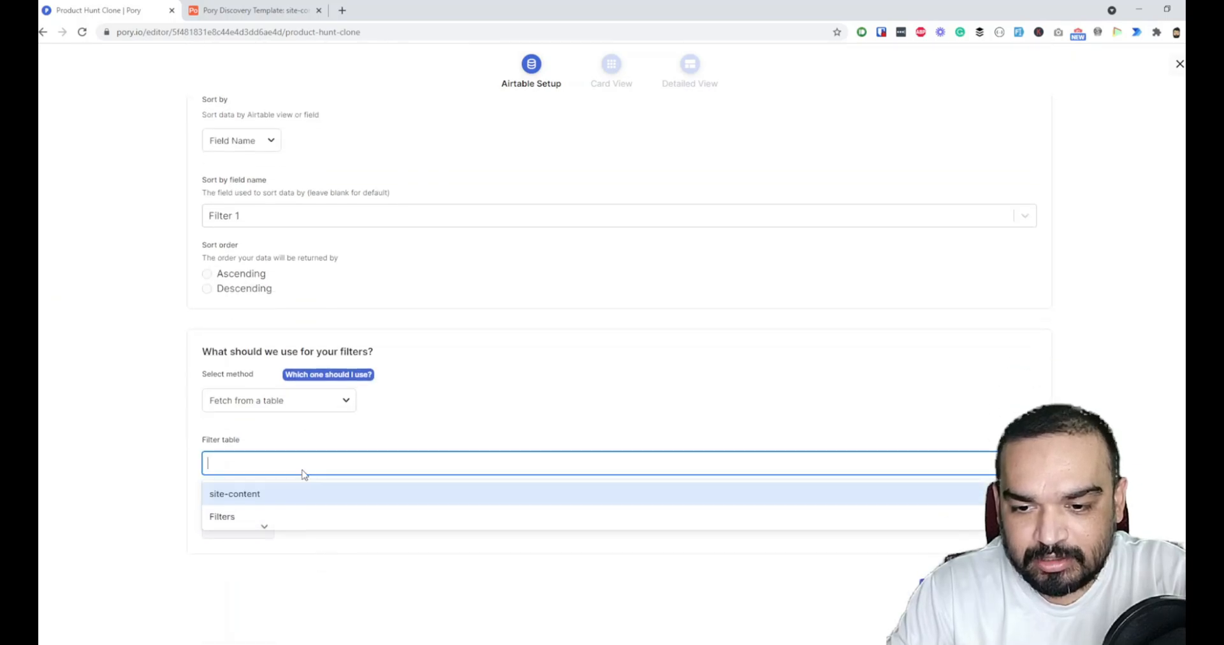
{"action": "left_click", "coordinate": [267, 518]}
{"action": "left_click", "coordinate": [265, 526]}
{"action": "scroll", "coordinate": [814, 492], "scroll_direction": "up", "scroll_amount": 8}
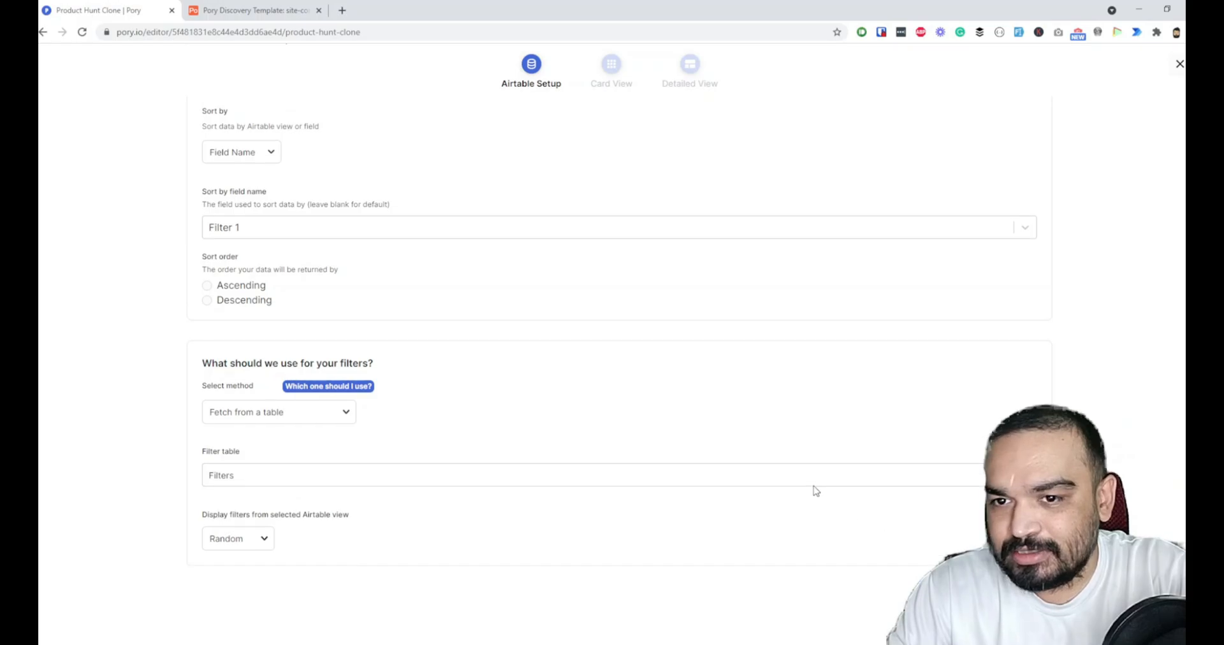
{"action": "scroll", "coordinate": [815, 491], "scroll_direction": "down", "scroll_amount": 8}
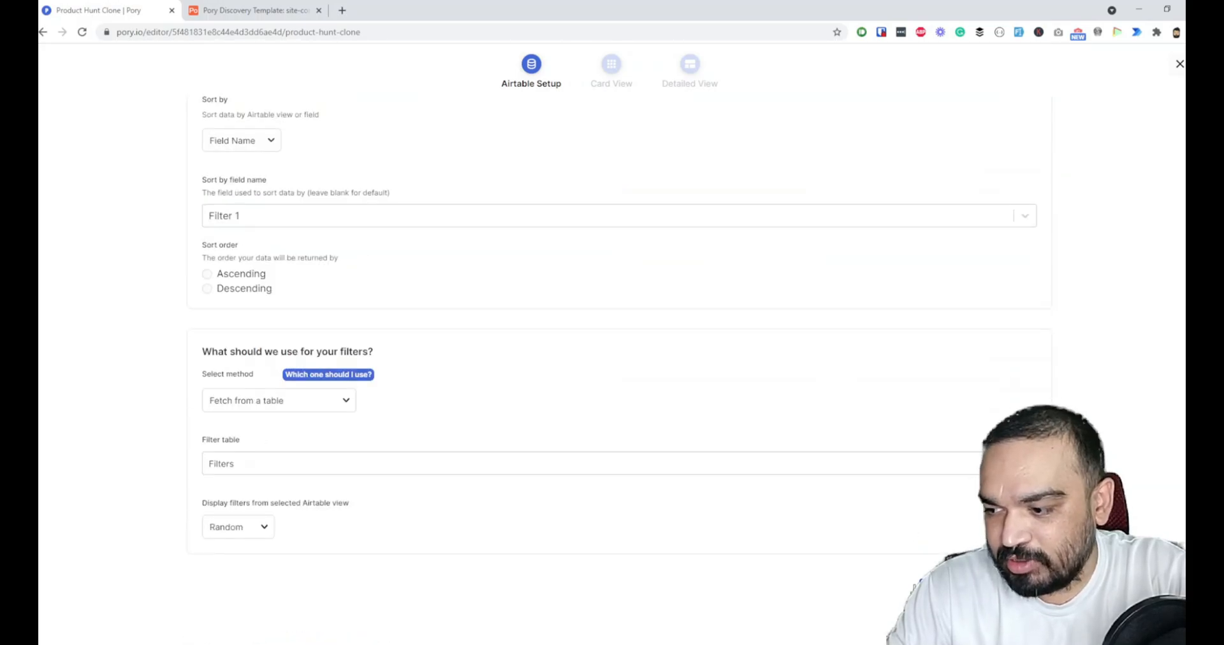
{"action": "scroll", "coordinate": [488, 322], "scroll_direction": "up", "scroll_amount": 10}
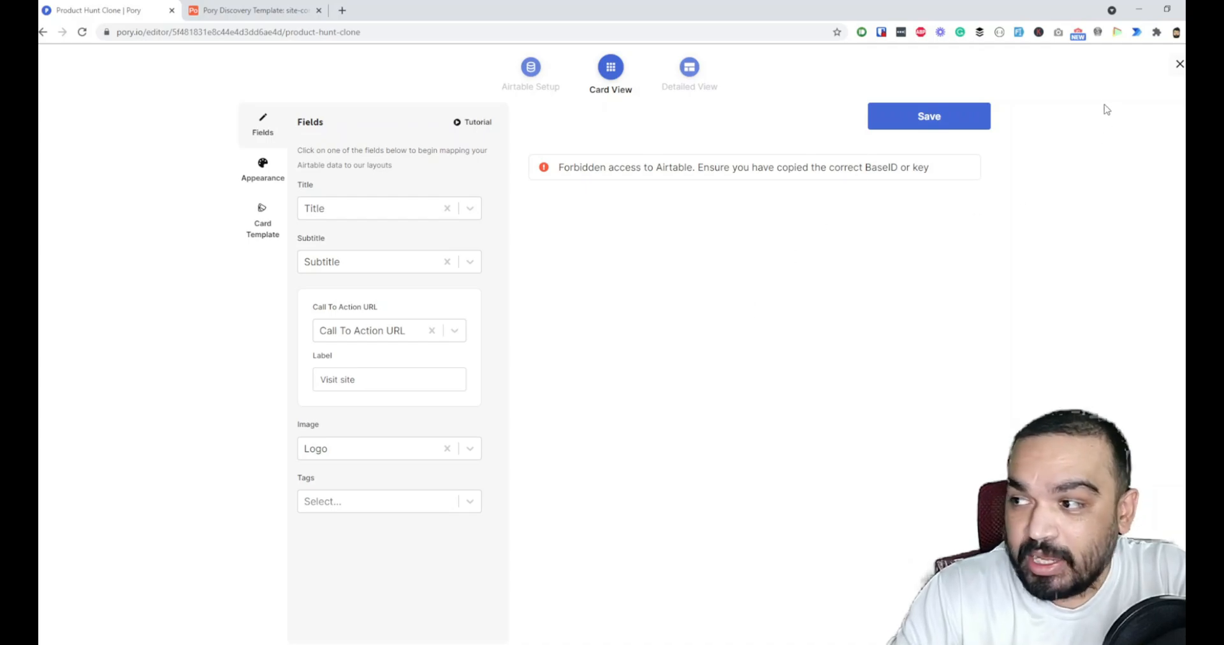
Close the listing setup, return to the sites overview and open the Pory account settings.
{"action": "left_click", "coordinate": [1179, 64]}
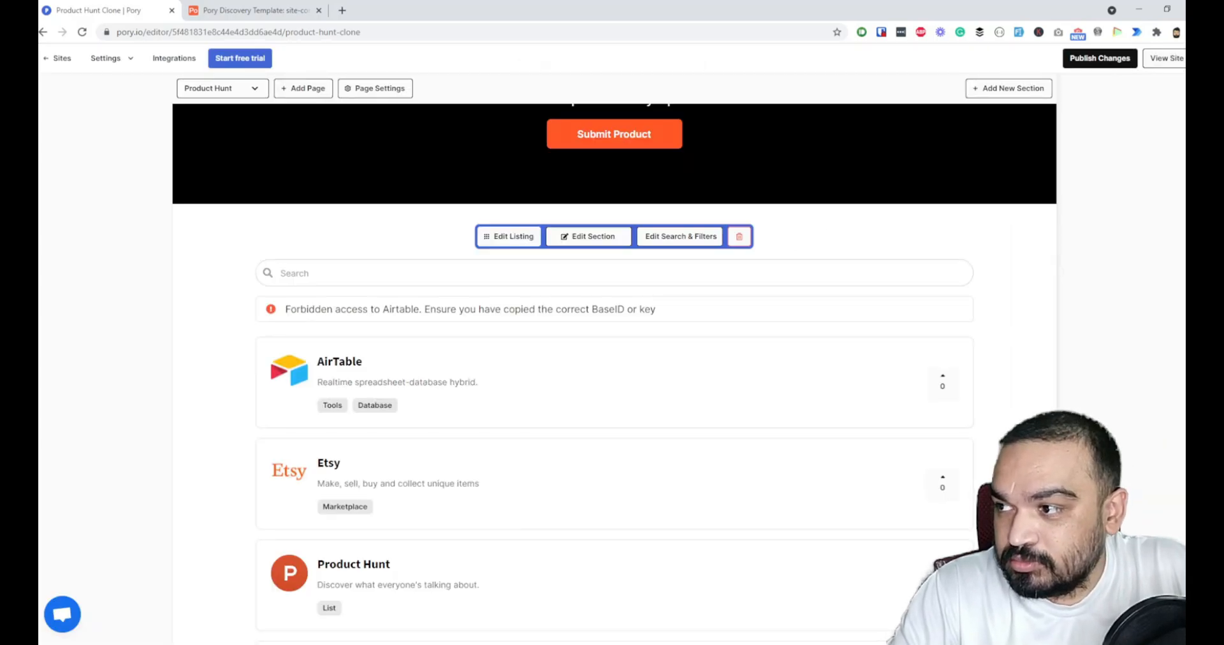
{"action": "left_click", "coordinate": [43, 58]}
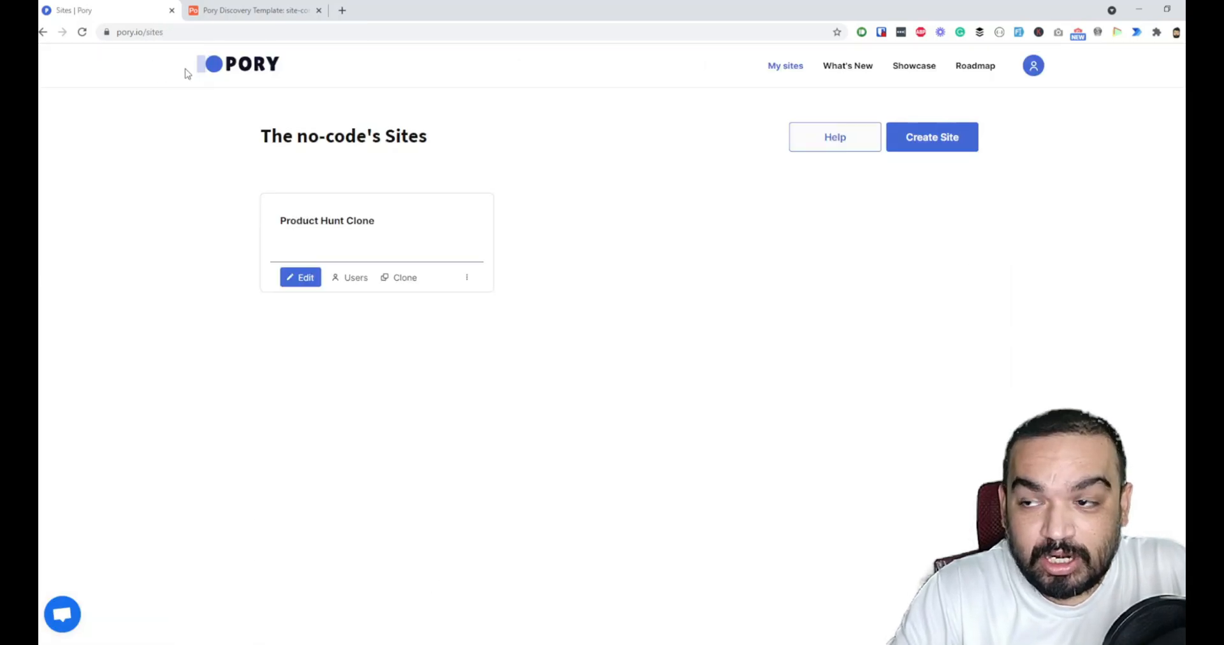
{"action": "left_click", "coordinate": [1032, 66]}
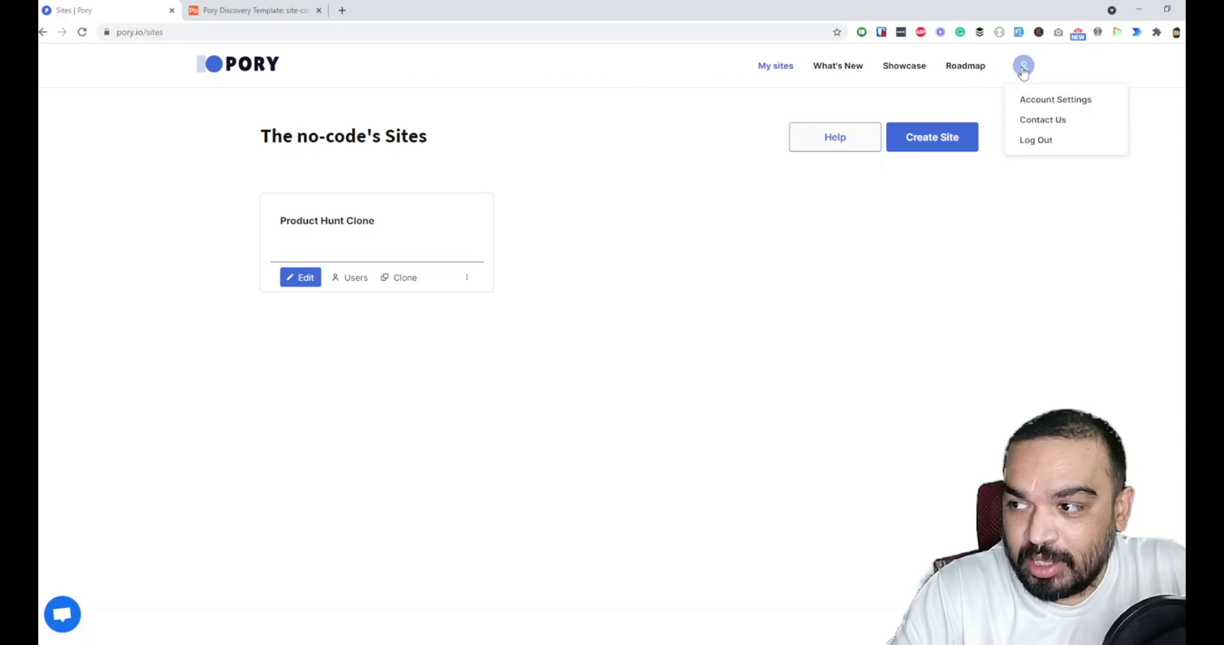
{"action": "left_click", "coordinate": [1033, 105]}
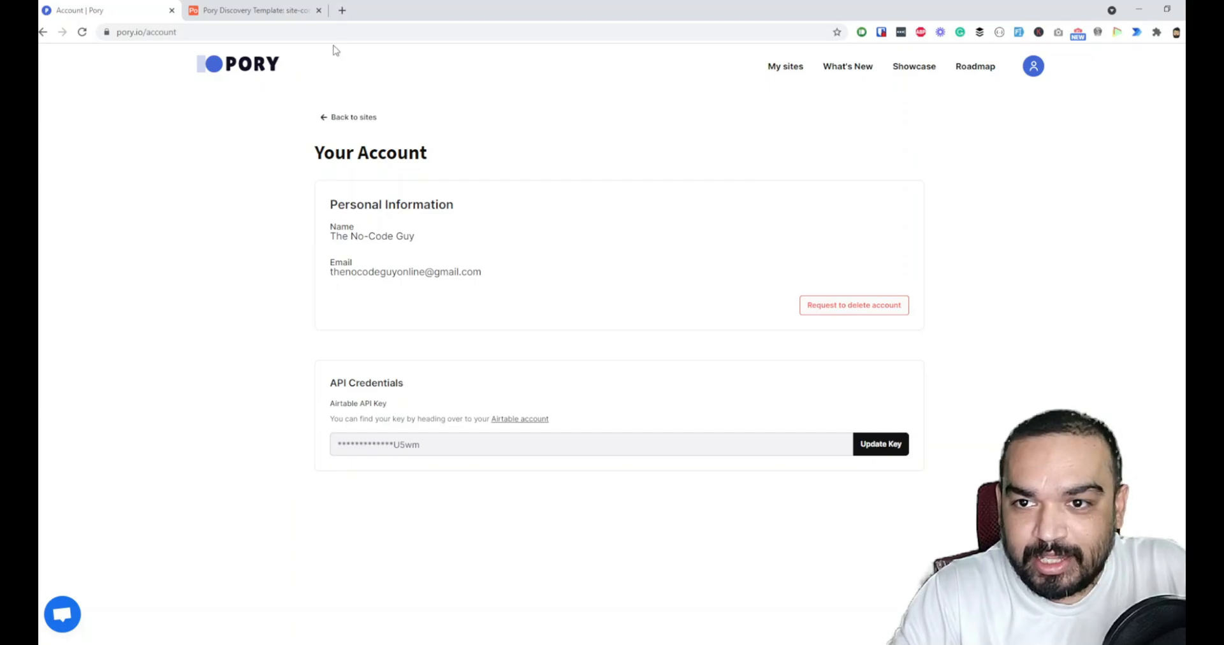
Open the Airtable account page at airtable.com/account in a new browser tab.
{"action": "left_click", "coordinate": [342, 11]}
{"action": "type", "text": "ai"}
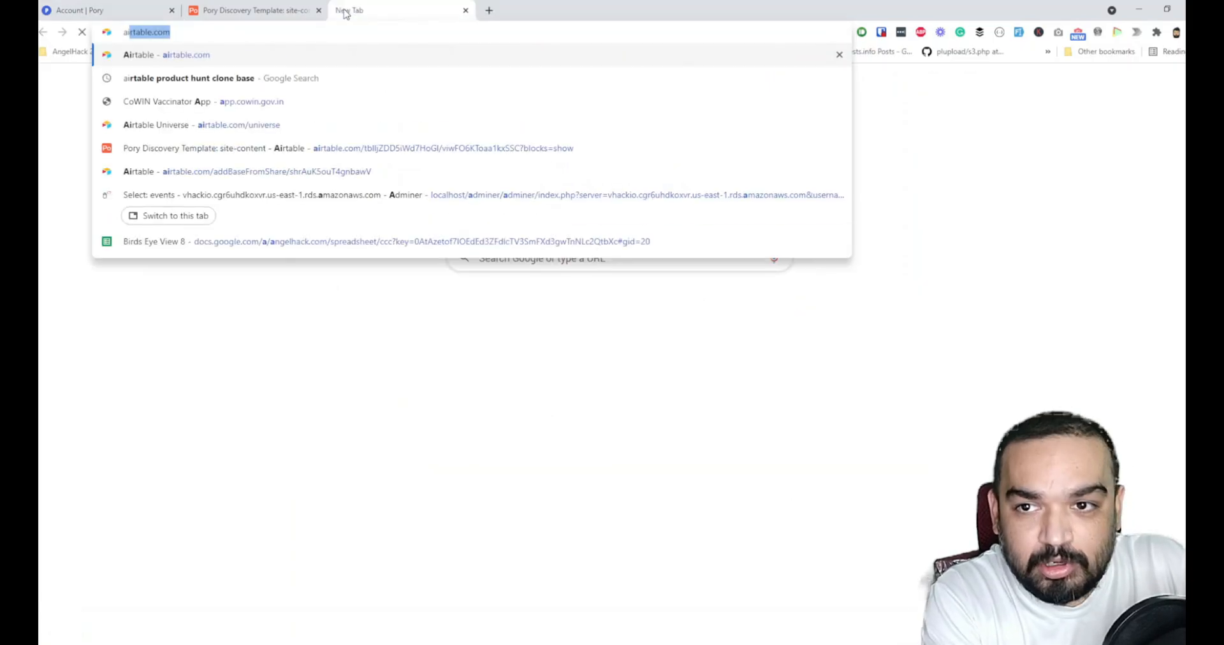
{"action": "type", "text": "rtable.com/acc"}
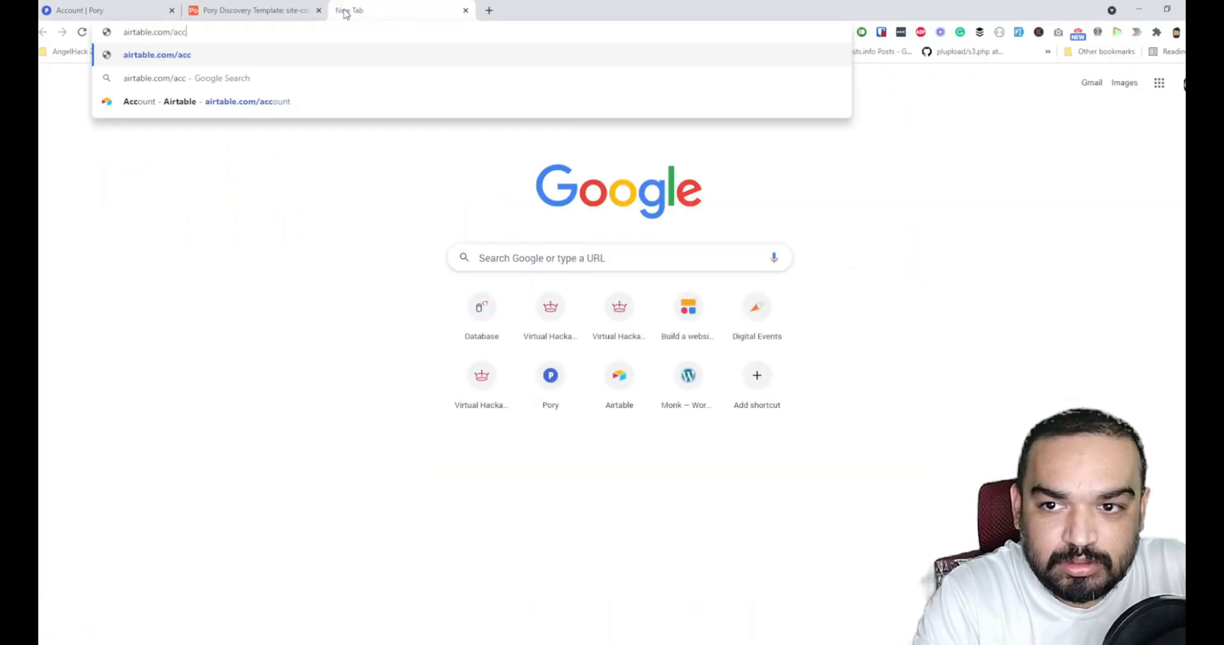
{"action": "key", "text": "Down"}
{"action": "key", "text": "Down"}
{"action": "key", "text": "Return"}
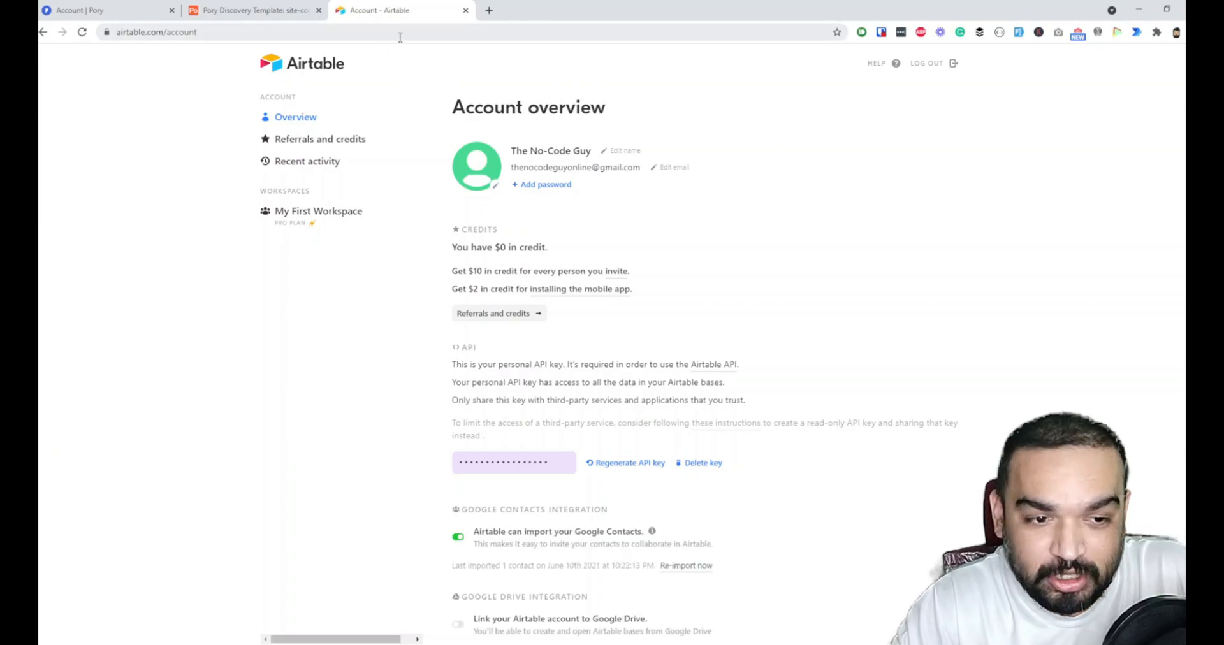
Regenerate the personal Airtable API key, reveal it and copy it.
{"action": "left_click", "coordinate": [631, 464]}
{"action": "left_click", "coordinate": [526, 529]}
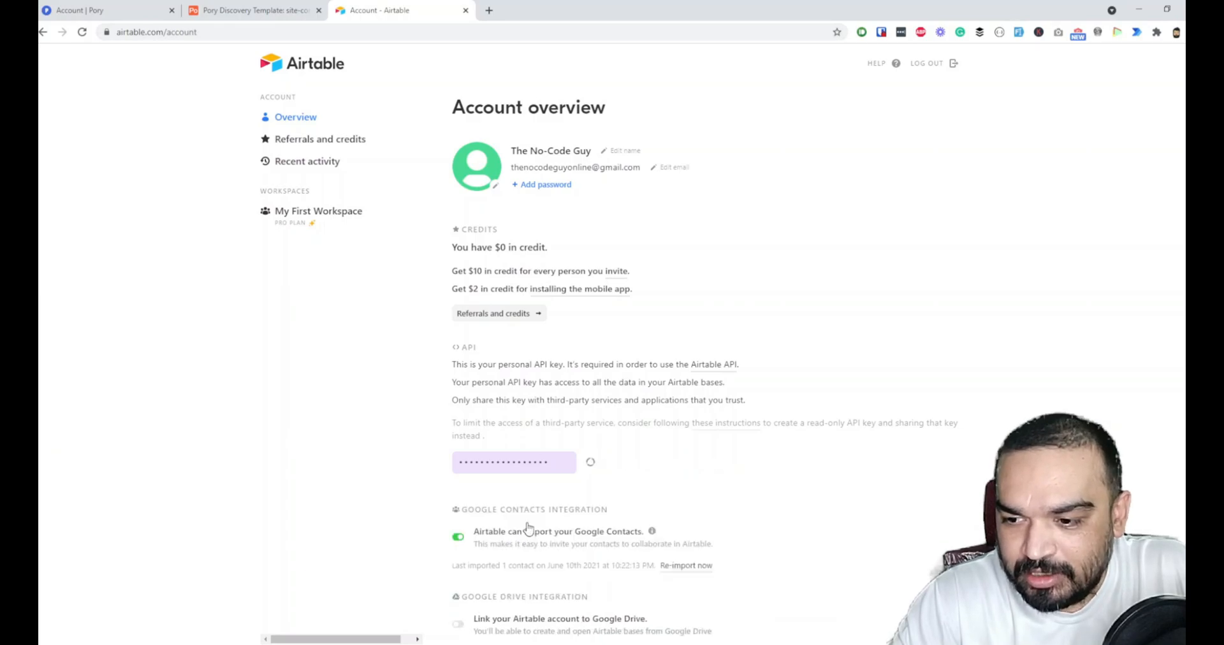
{"action": "left_click", "coordinate": [550, 464]}
Switch to Pory and update the Airtable API key in the account's API credentials with the copied key.
{"action": "key", "text": "ctrl+1"}
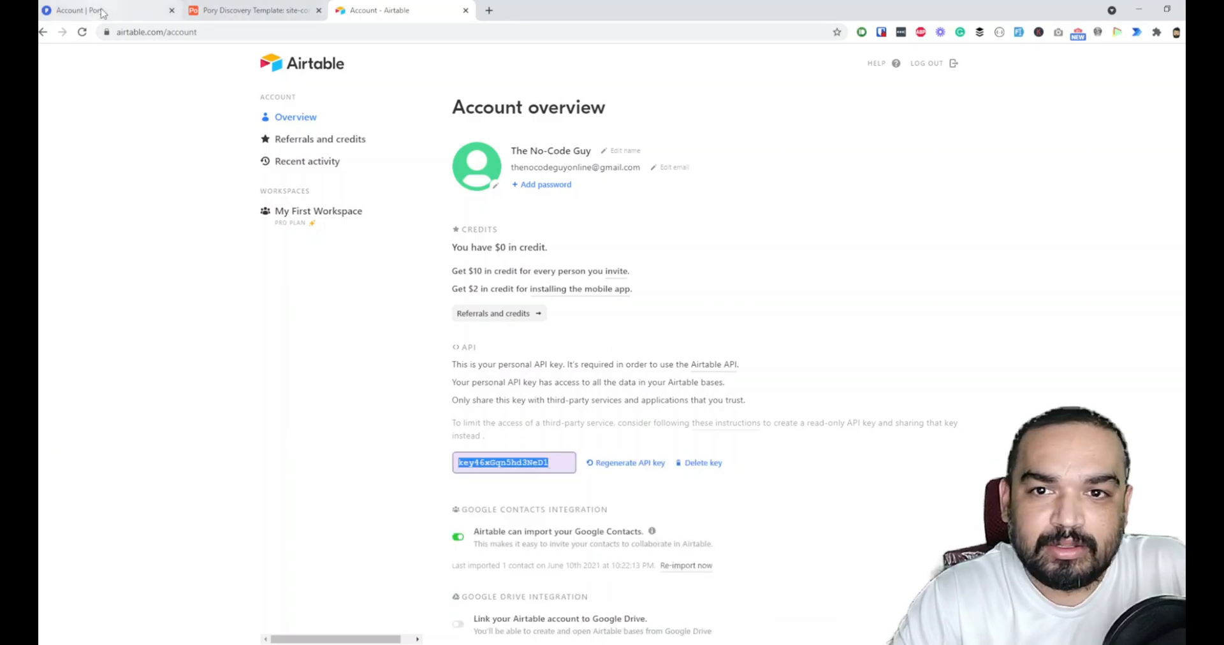
{"action": "left_click", "coordinate": [882, 445]}
{"action": "left_click", "coordinate": [601, 361]}
{"action": "key", "text": "ctrl+v"}
{"action": "left_click", "coordinate": [750, 413]}
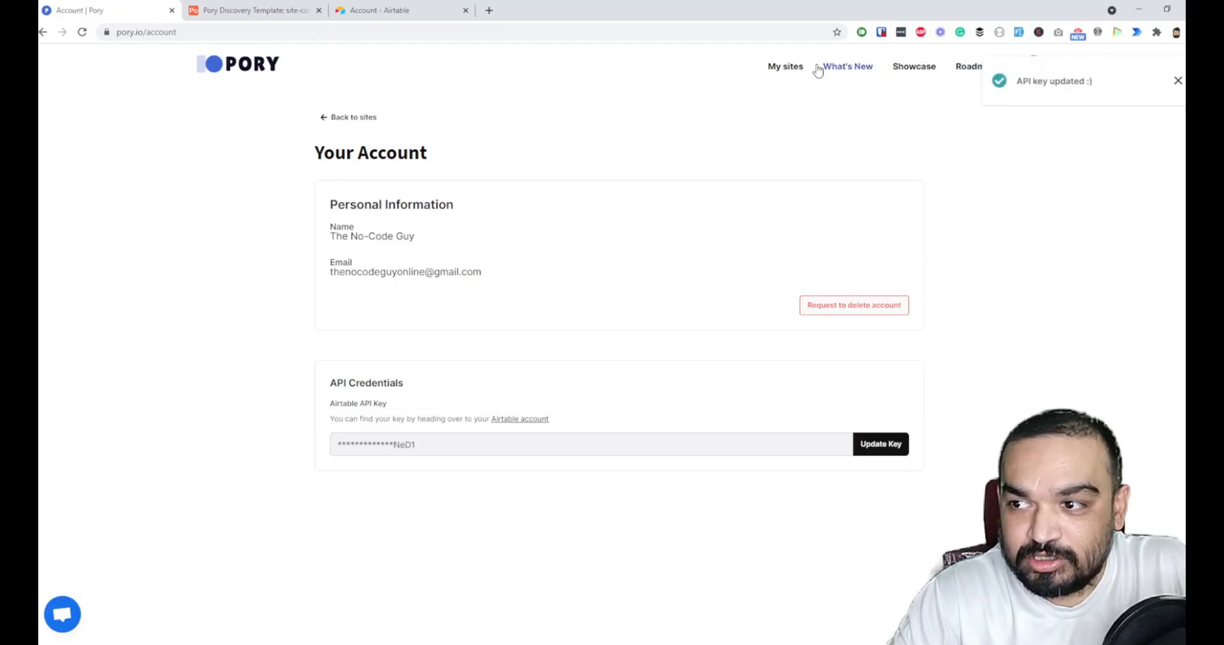
Return to My sites, open the Product Hunt Clone site for editing and review the card view fields of its listing.
{"action": "left_click", "coordinate": [771, 70]}
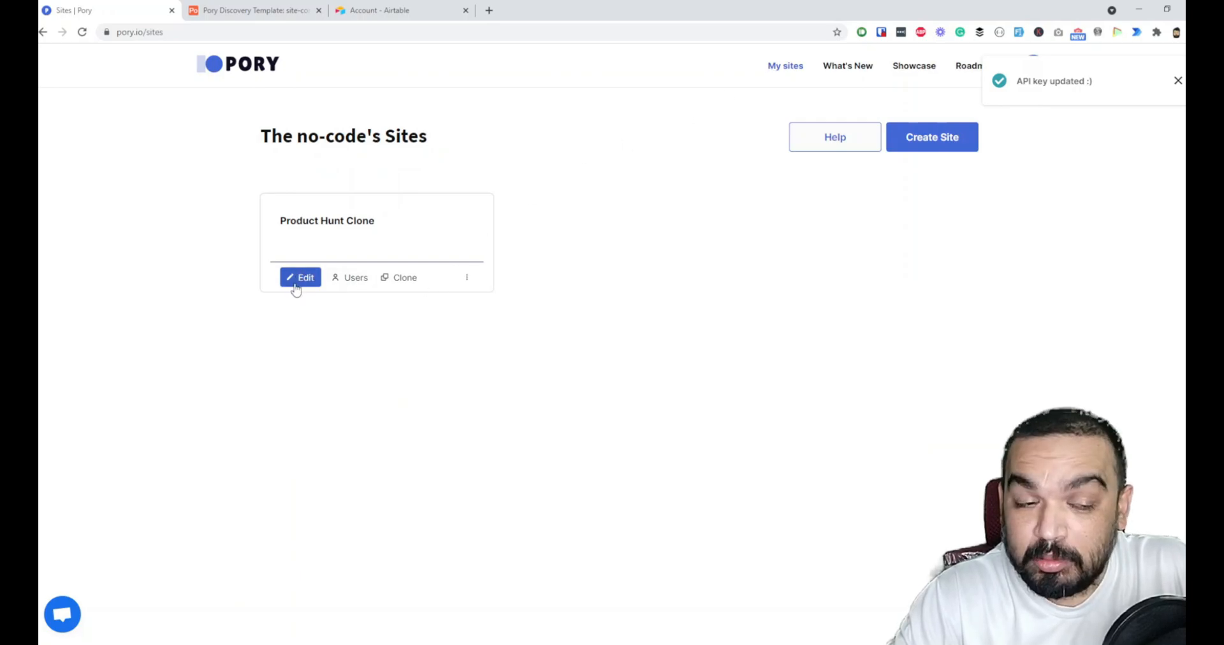
{"action": "left_click", "coordinate": [298, 278]}
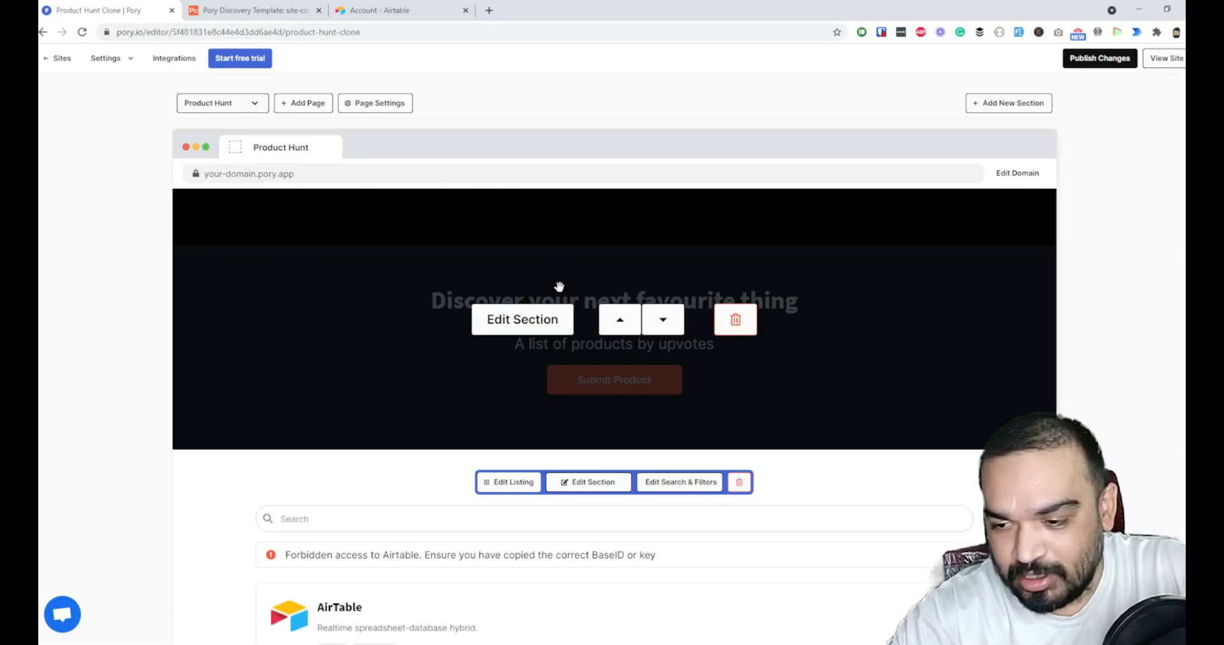
{"action": "left_click", "coordinate": [501, 484]}
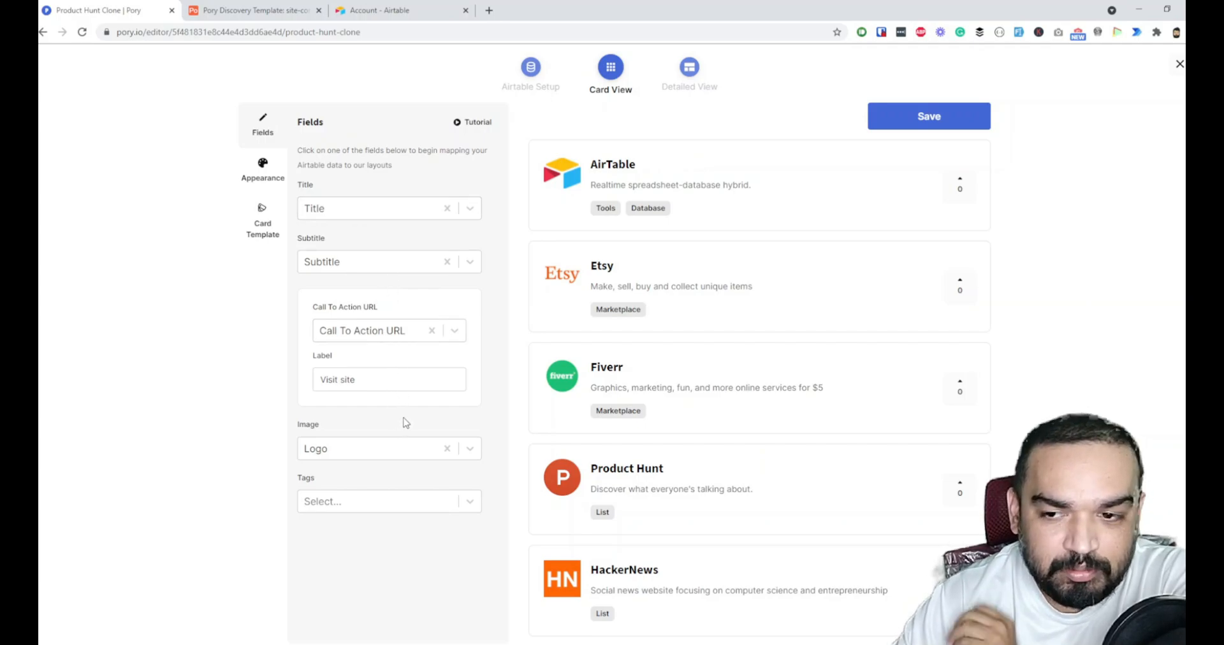
{"action": "scroll", "coordinate": [416, 413], "scroll_direction": "down", "scroll_amount": 1}
{"action": "scroll", "coordinate": [418, 412], "scroll_direction": "down", "scroll_amount": 1}
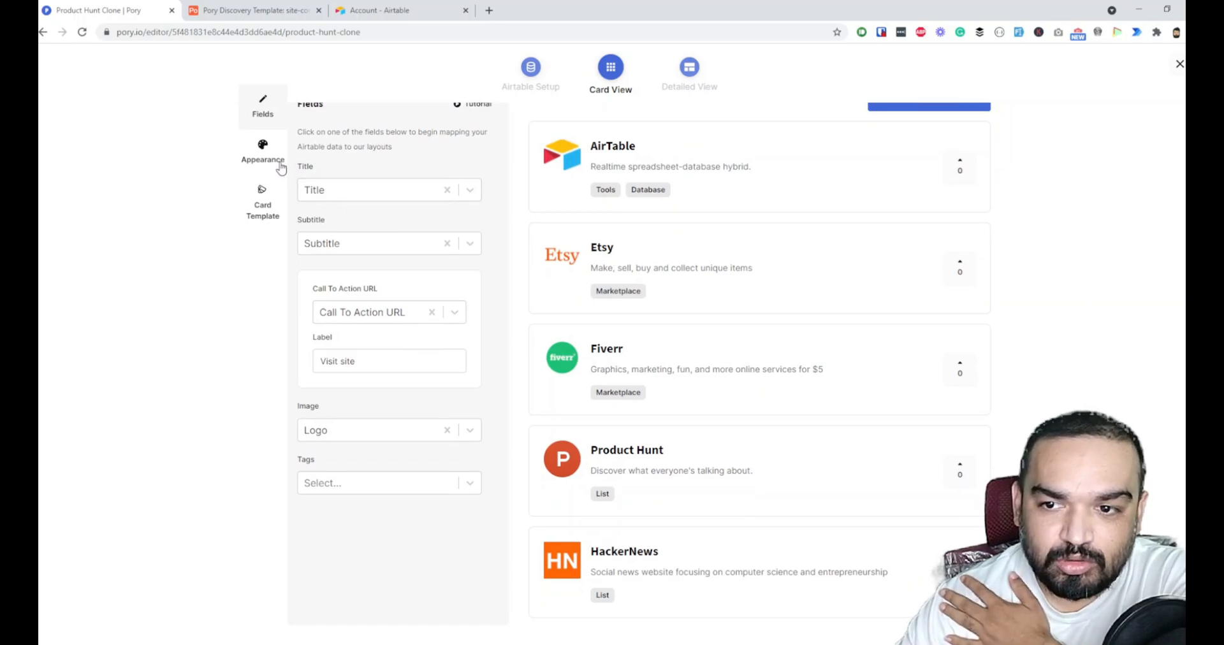
Examine the listing's card appearance settings and the available card templates.
{"action": "left_click", "coordinate": [281, 169]}
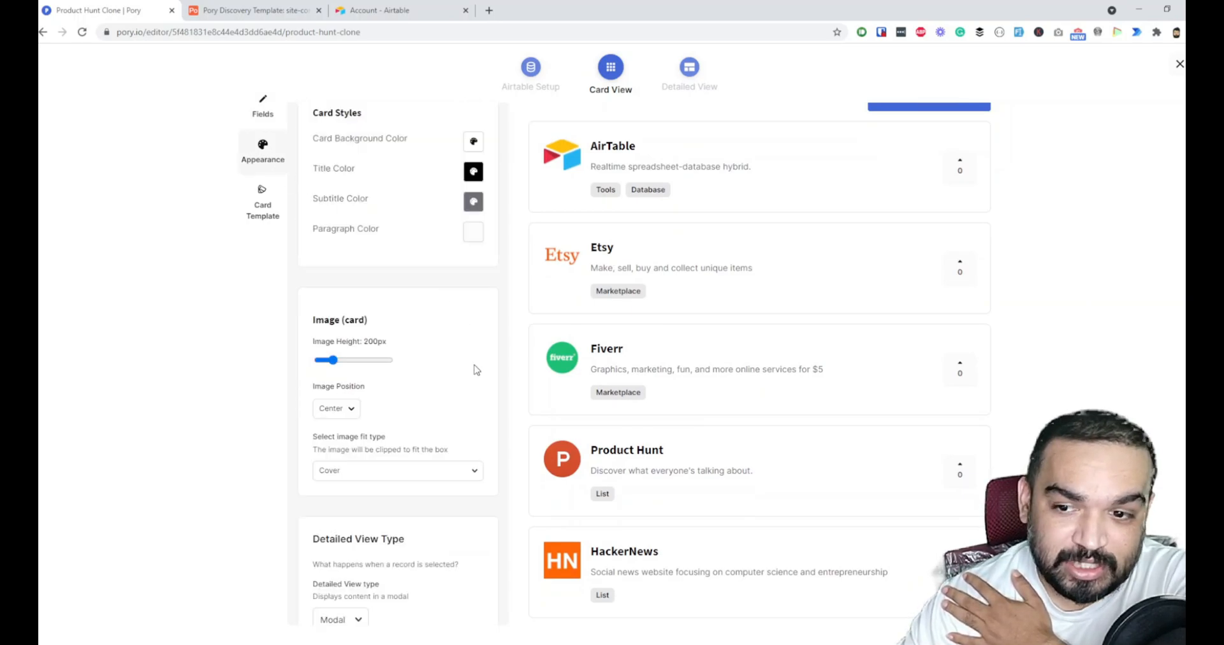
{"action": "scroll", "coordinate": [499, 384], "scroll_direction": "up", "scroll_amount": 1}
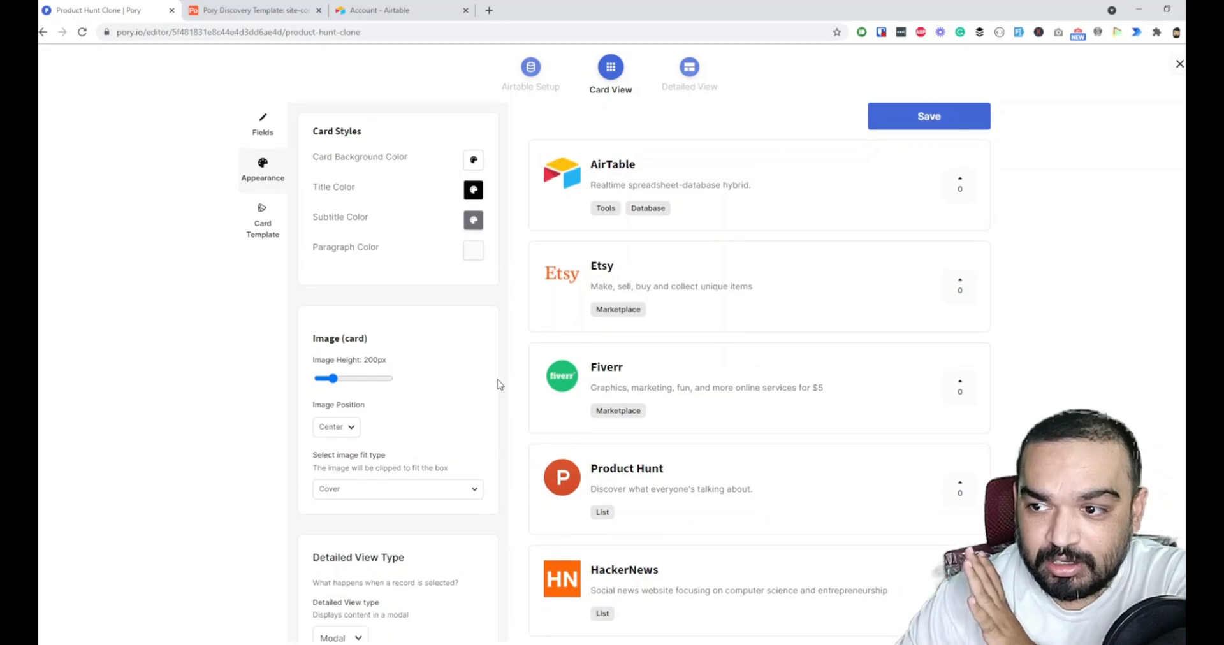
{"action": "scroll", "coordinate": [500, 382], "scroll_direction": "down", "scroll_amount": 1}
{"action": "scroll", "coordinate": [406, 464], "scroll_direction": "down", "scroll_amount": 1}
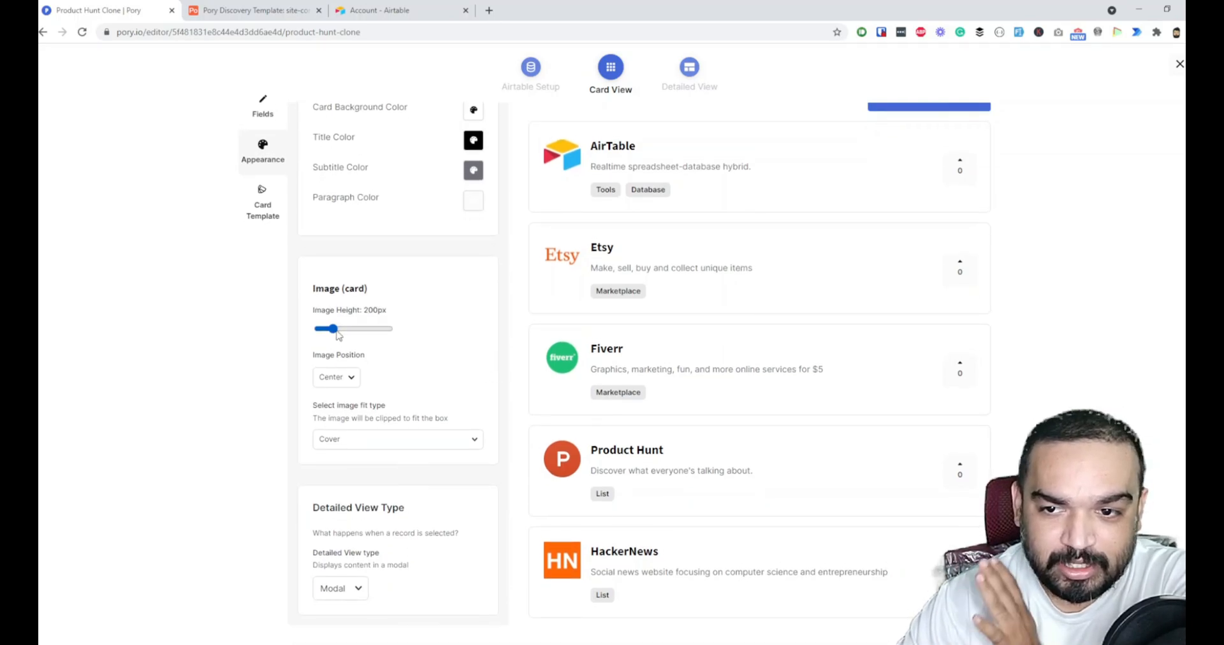
{"action": "left_click", "coordinate": [263, 209]}
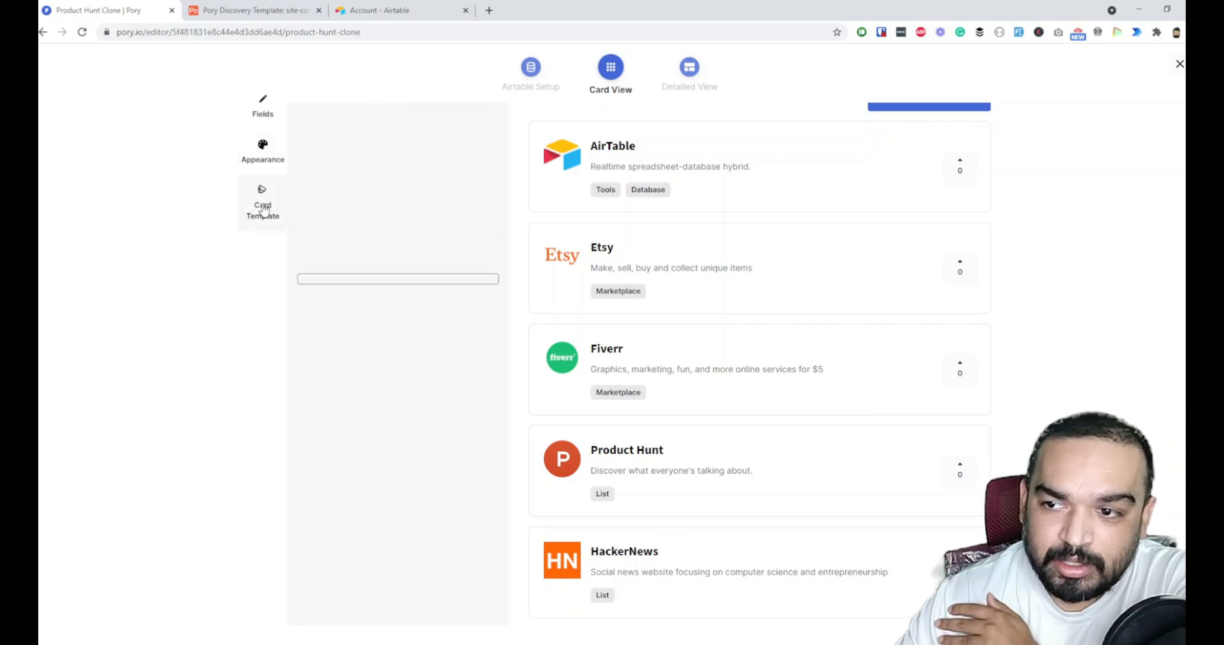
{"action": "scroll", "coordinate": [472, 415], "scroll_direction": "down", "scroll_amount": 5}
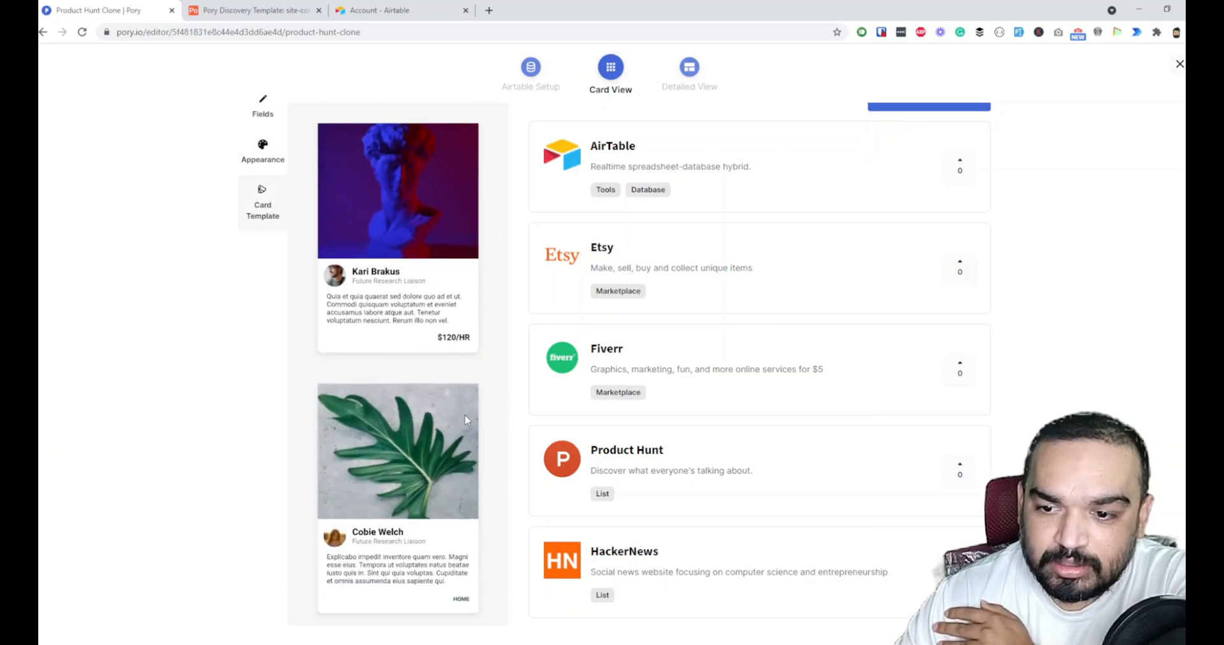
Examine the listing's detailed view, its AirTable gallery preview and the field mappings down to the customizable links.
{"action": "left_click", "coordinate": [706, 91]}
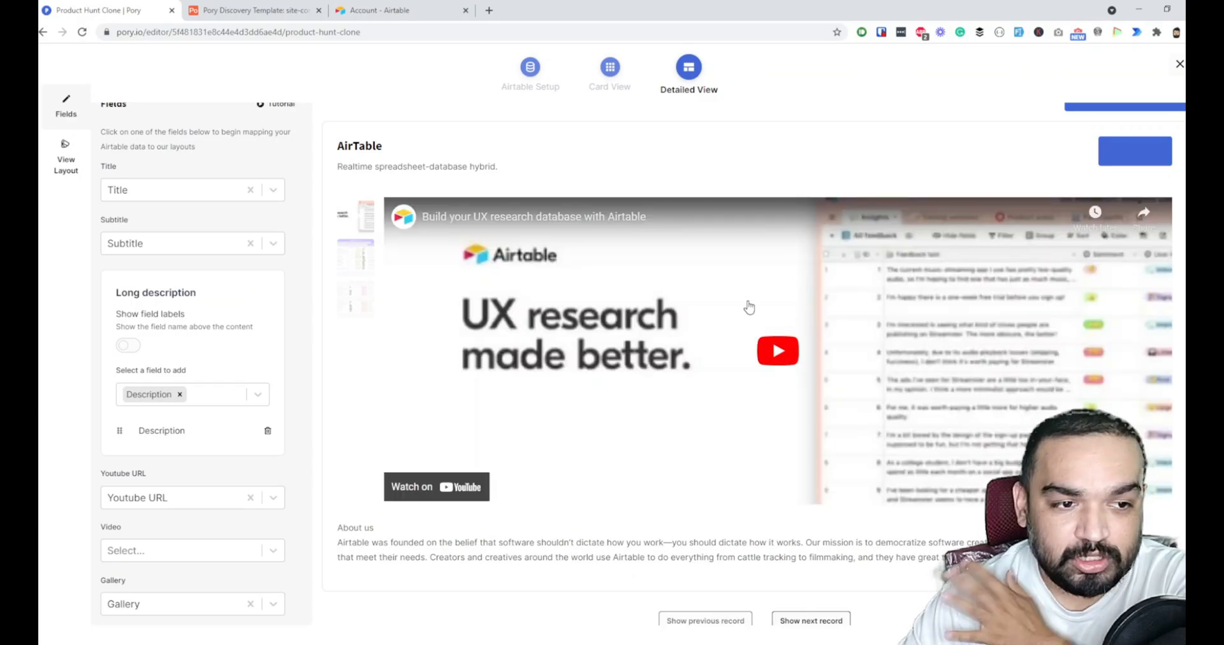
{"action": "left_click", "coordinate": [356, 298]}
{"action": "left_click", "coordinate": [356, 299]}
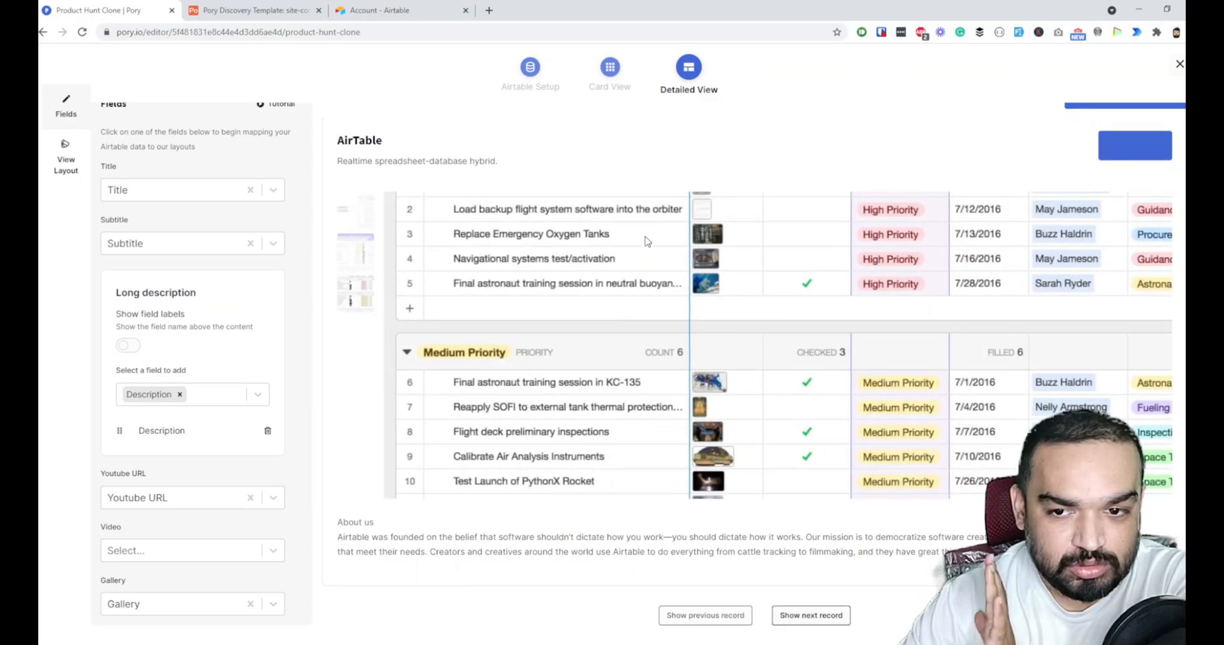
{"action": "scroll", "coordinate": [160, 229], "scroll_direction": "down", "scroll_amount": 6}
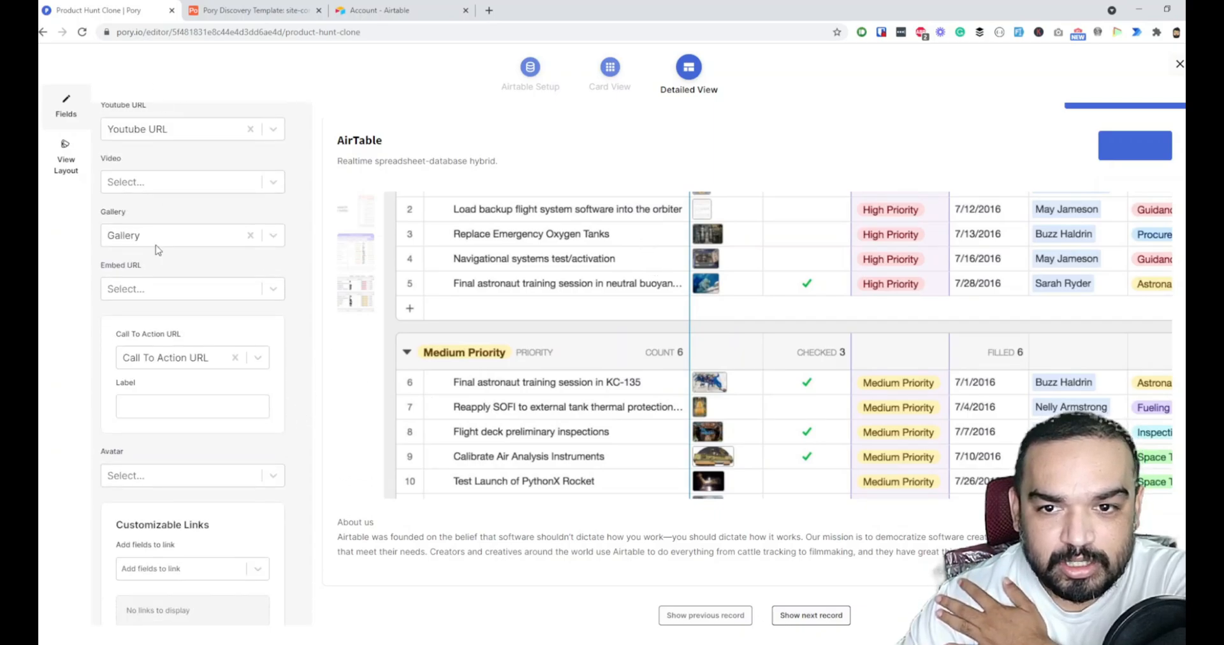
{"action": "scroll", "coordinate": [193, 457], "scroll_direction": "down", "scroll_amount": 1}
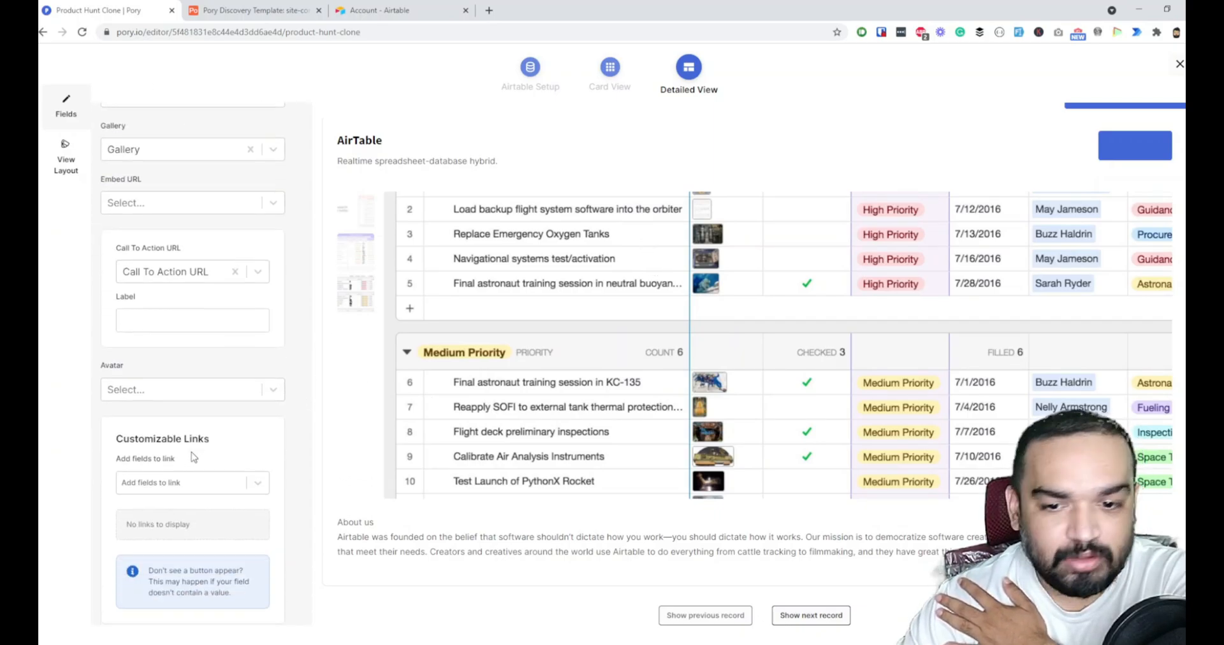
{"action": "scroll", "coordinate": [193, 457], "scroll_direction": "down", "scroll_amount": 1}
{"action": "scroll", "coordinate": [215, 481], "scroll_direction": "up", "scroll_amount": 2}
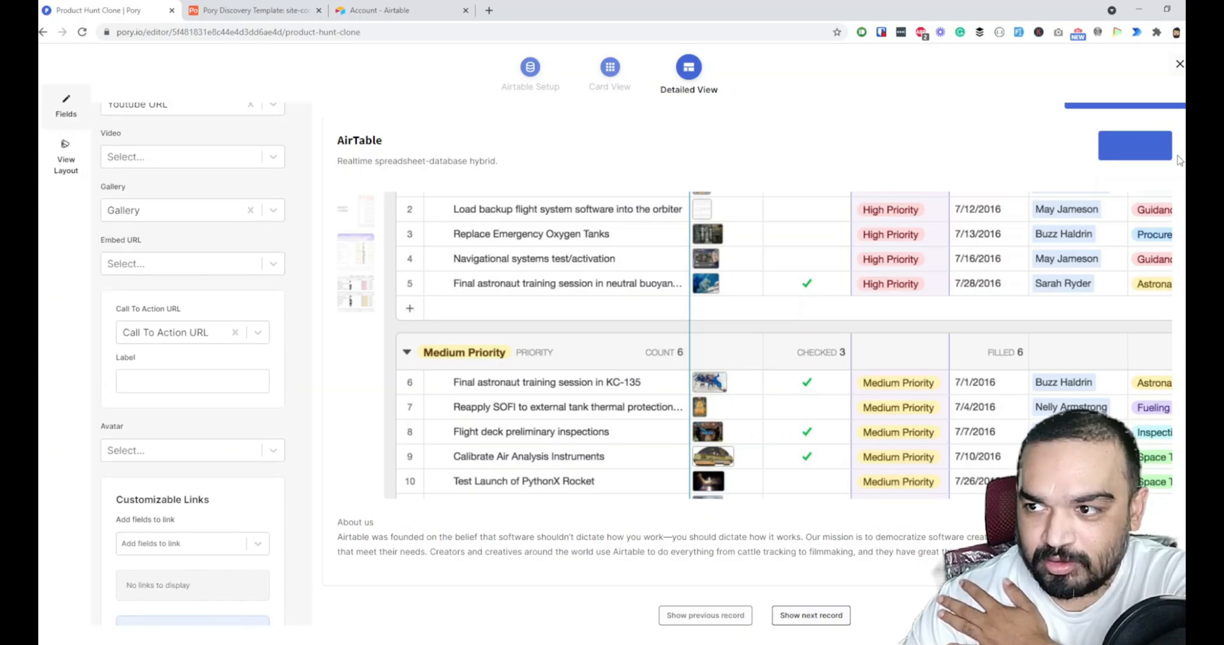
{"action": "scroll", "coordinate": [1177, 159], "scroll_direction": "up", "scroll_amount": 1}
Save the listing's detailed view configuration and close the listing editor.
{"action": "left_click", "coordinate": [1118, 125]}
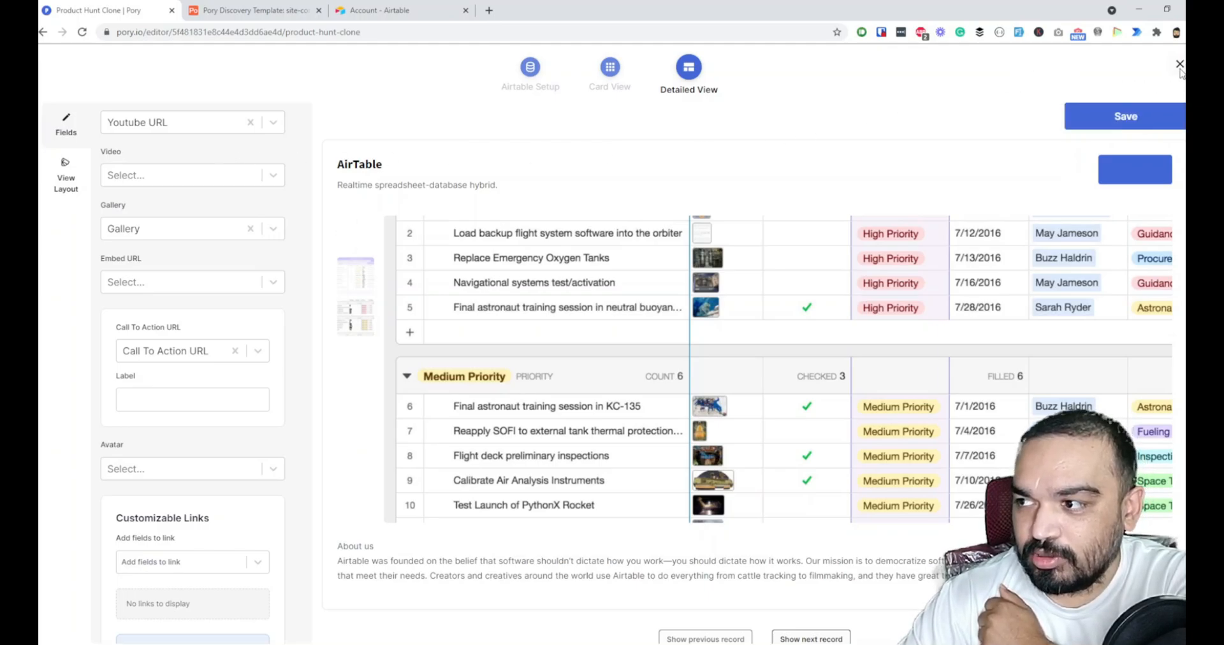
{"action": "left_click", "coordinate": [1179, 66]}
{"action": "left_click", "coordinate": [1179, 64]}
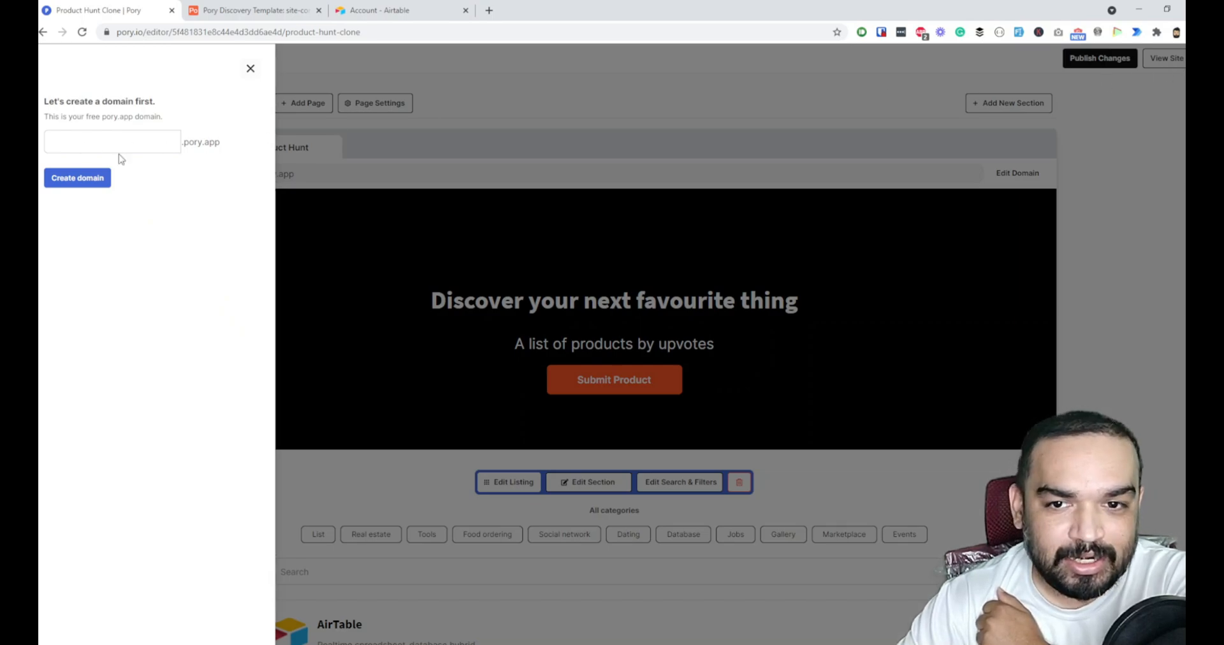
Create the free domain producthuntclone.pory.app for the site and open the live site.
{"action": "left_click", "coordinate": [146, 137]}
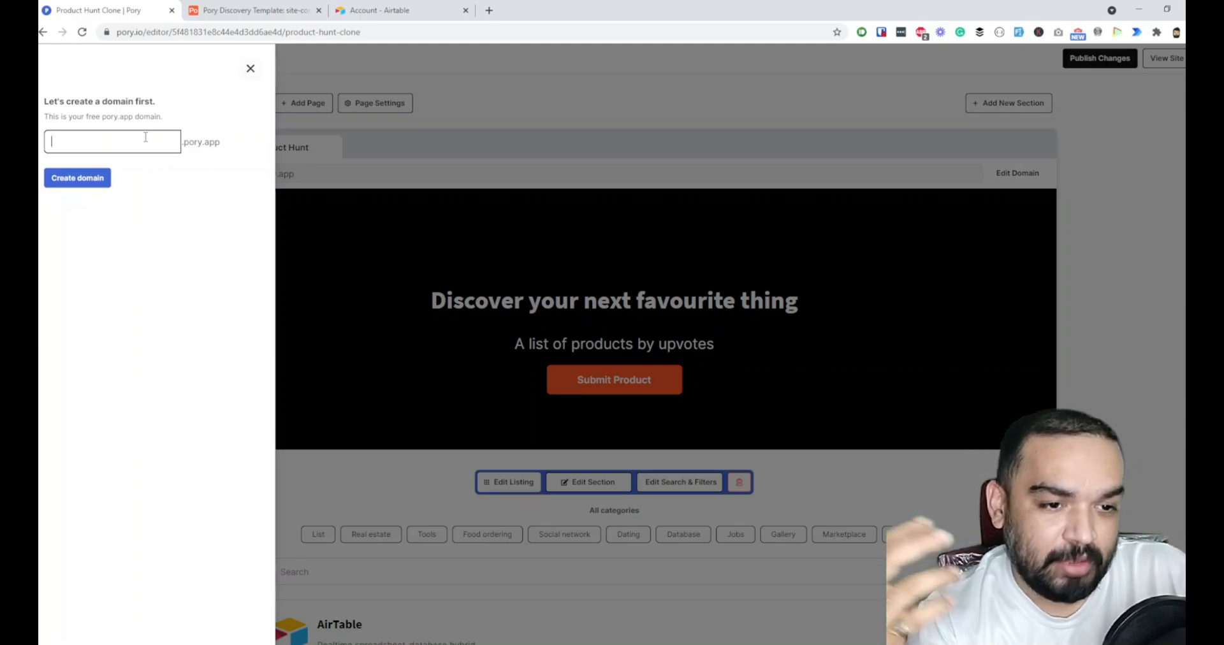
{"action": "type", "text": "pro"}
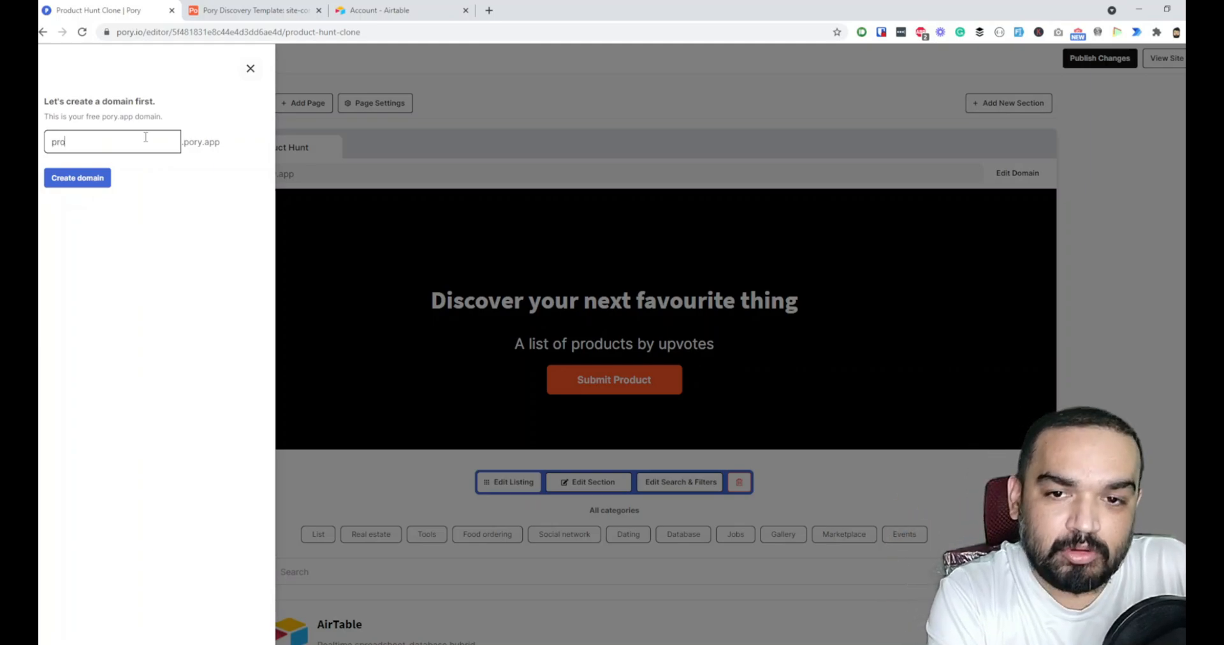
{"action": "type", "text": "ducthuntclone"}
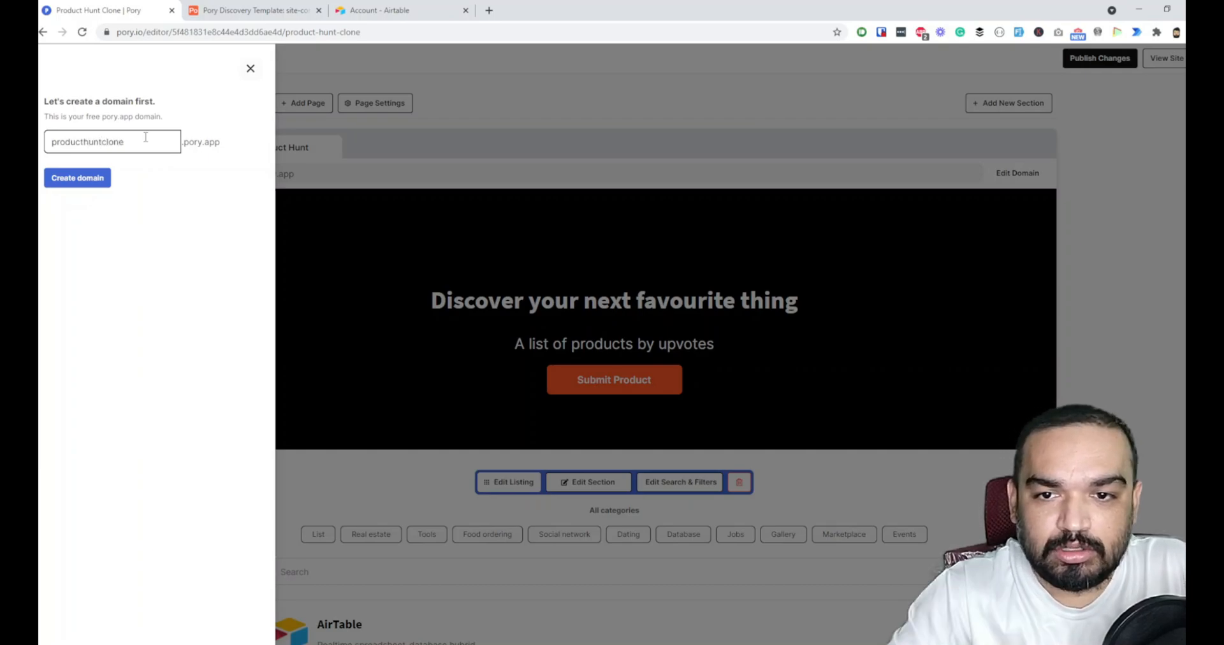
{"action": "left_click", "coordinate": [78, 178]}
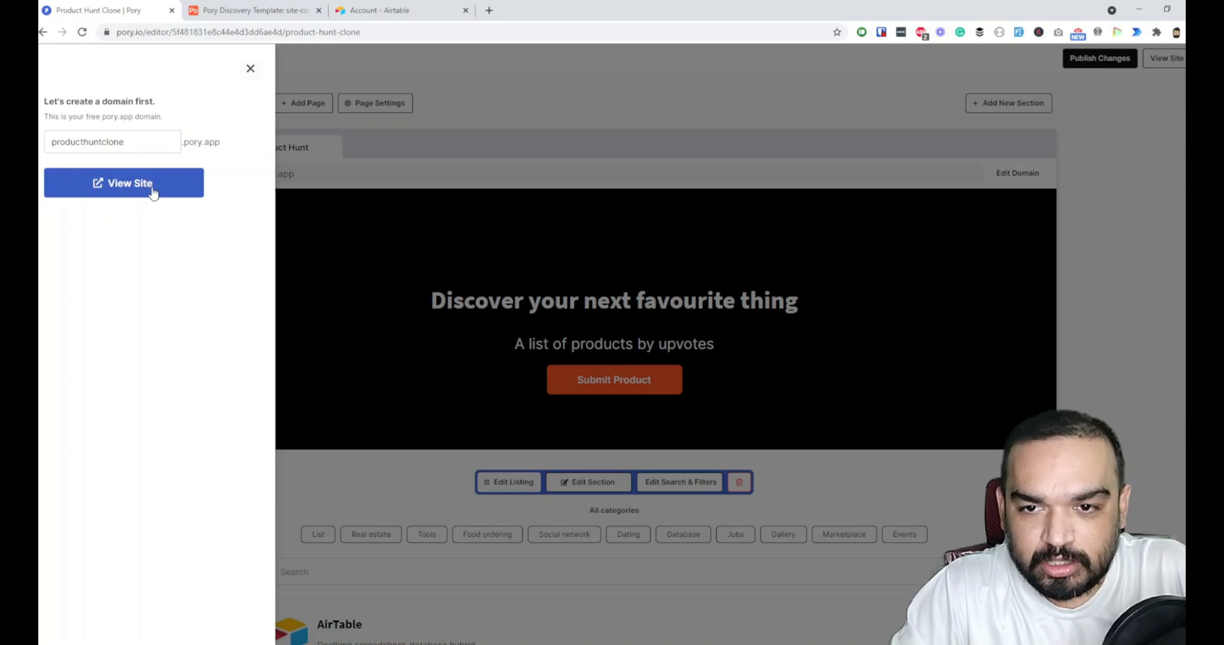
{"action": "left_click", "coordinate": [147, 184]}
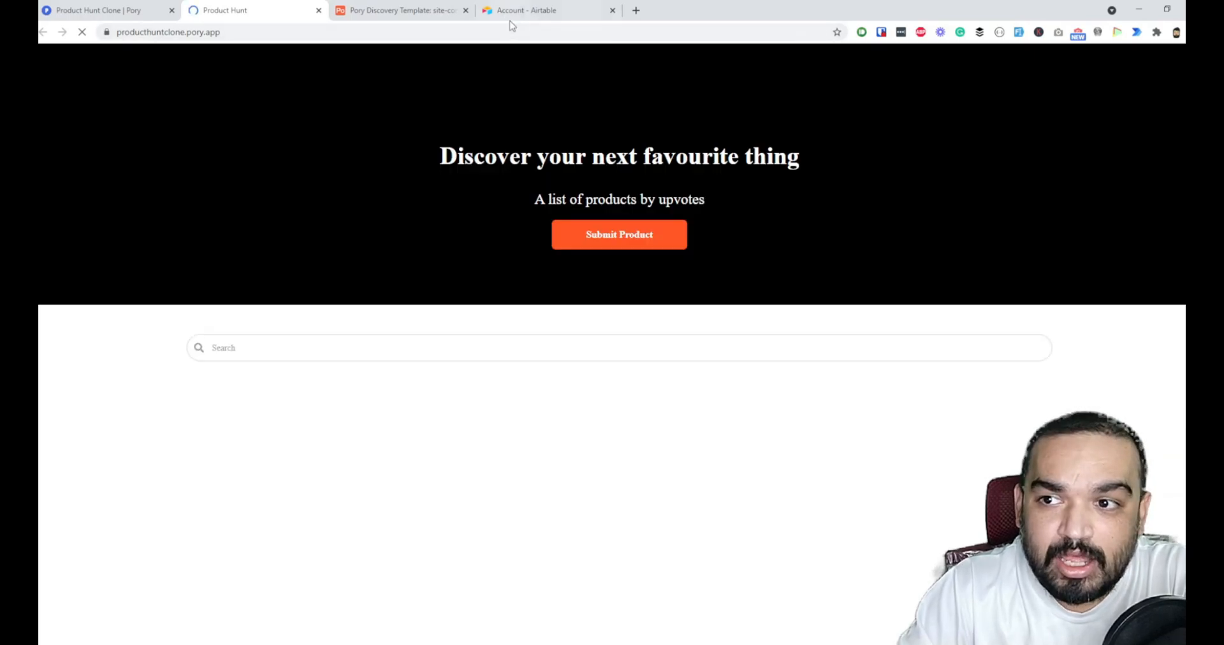
Close the Airtable account page and display the site-content table of the Pory Discovery Template base in Grid view.
{"action": "left_click", "coordinate": [528, 20]}
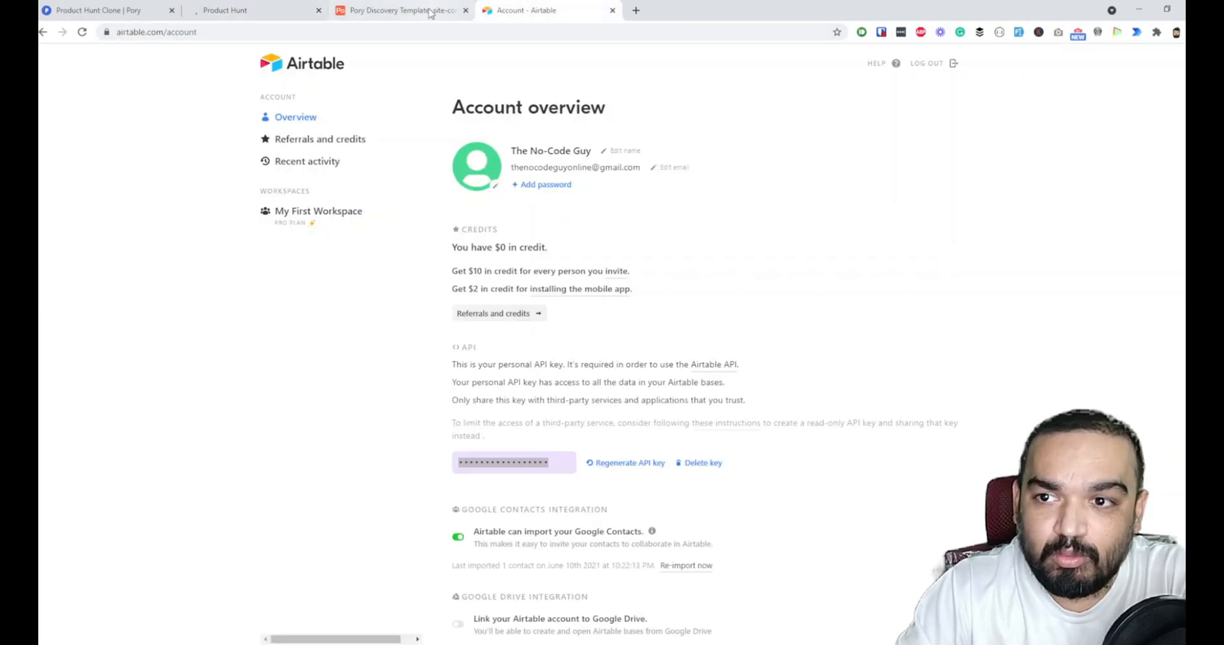
{"action": "left_click", "coordinate": [402, 10]}
{"action": "left_click", "coordinate": [612, 10]}
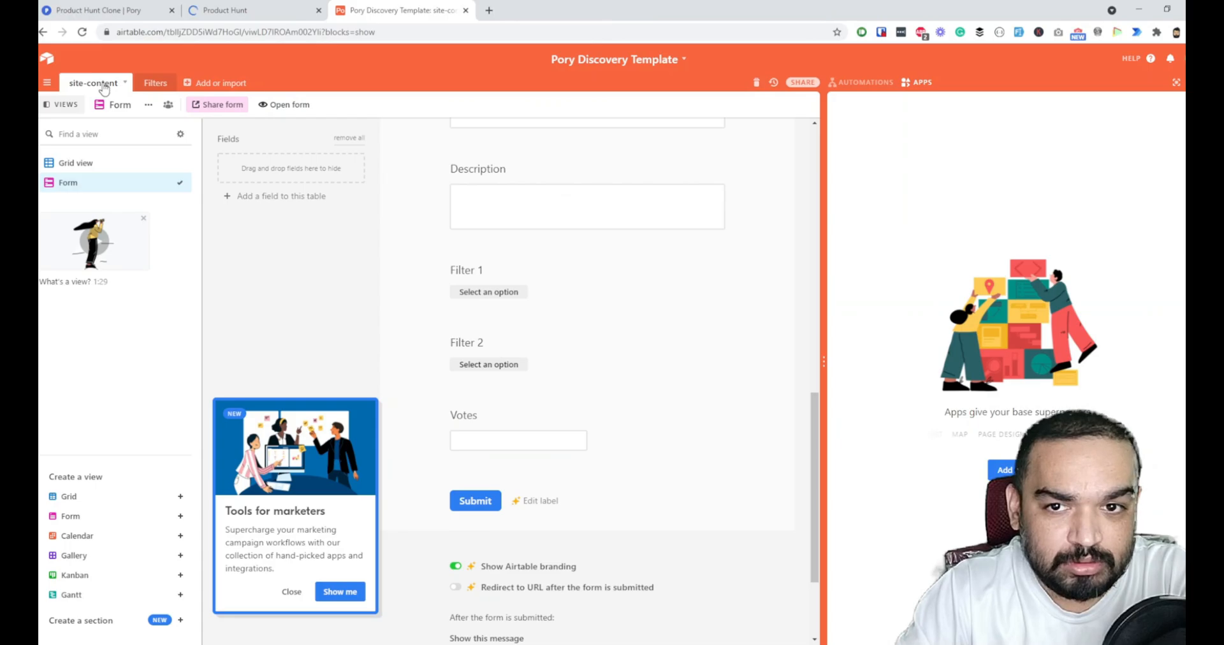
{"action": "left_click", "coordinate": [69, 163]}
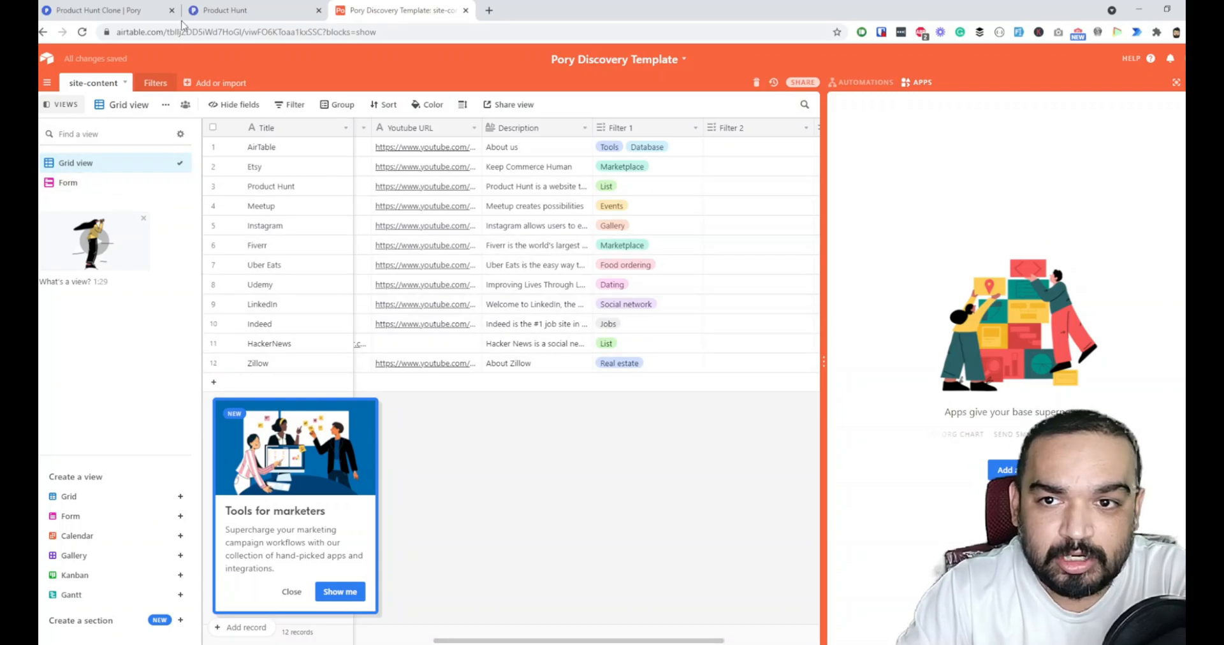
Return to the live Product Hunt site, open its product submission form, examine the form's fields and close it.
{"action": "left_click", "coordinate": [218, 13]}
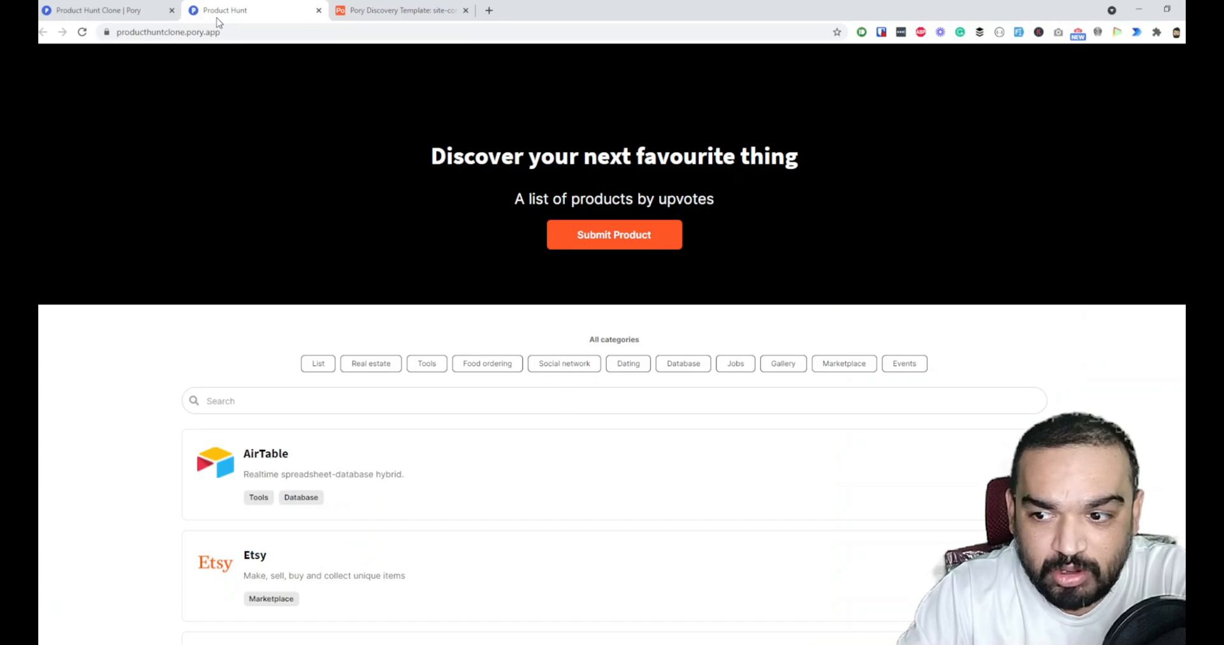
{"action": "left_click", "coordinate": [624, 235]}
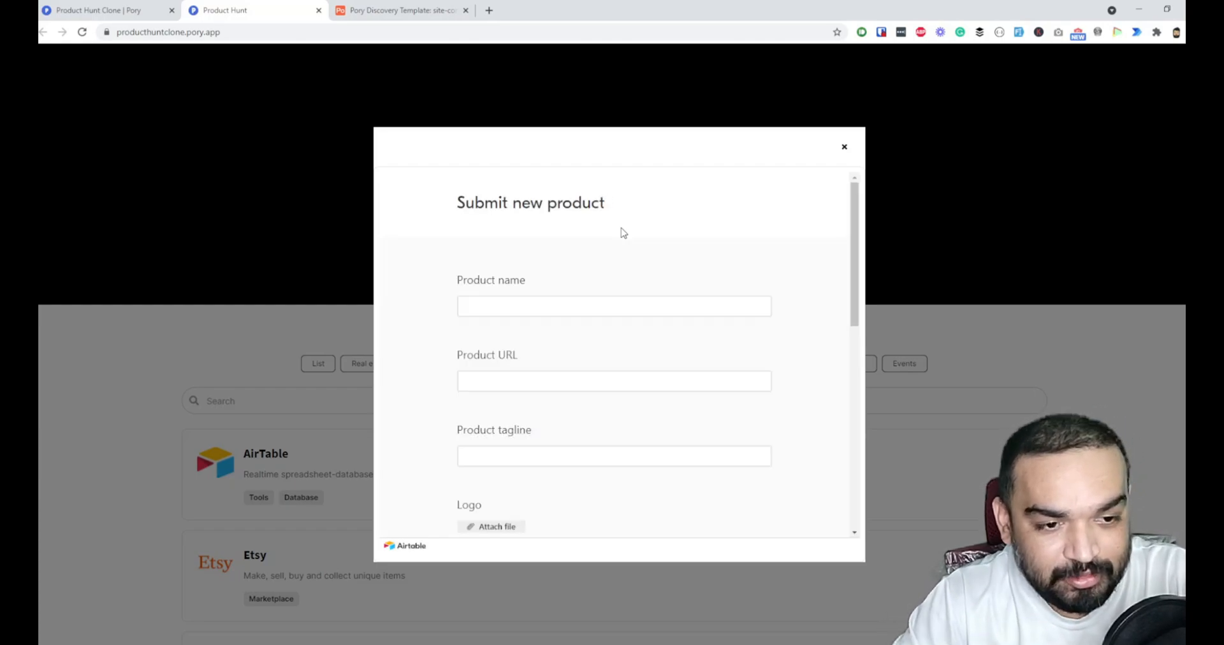
{"action": "scroll", "coordinate": [787, 251], "scroll_direction": "down", "scroll_amount": 7}
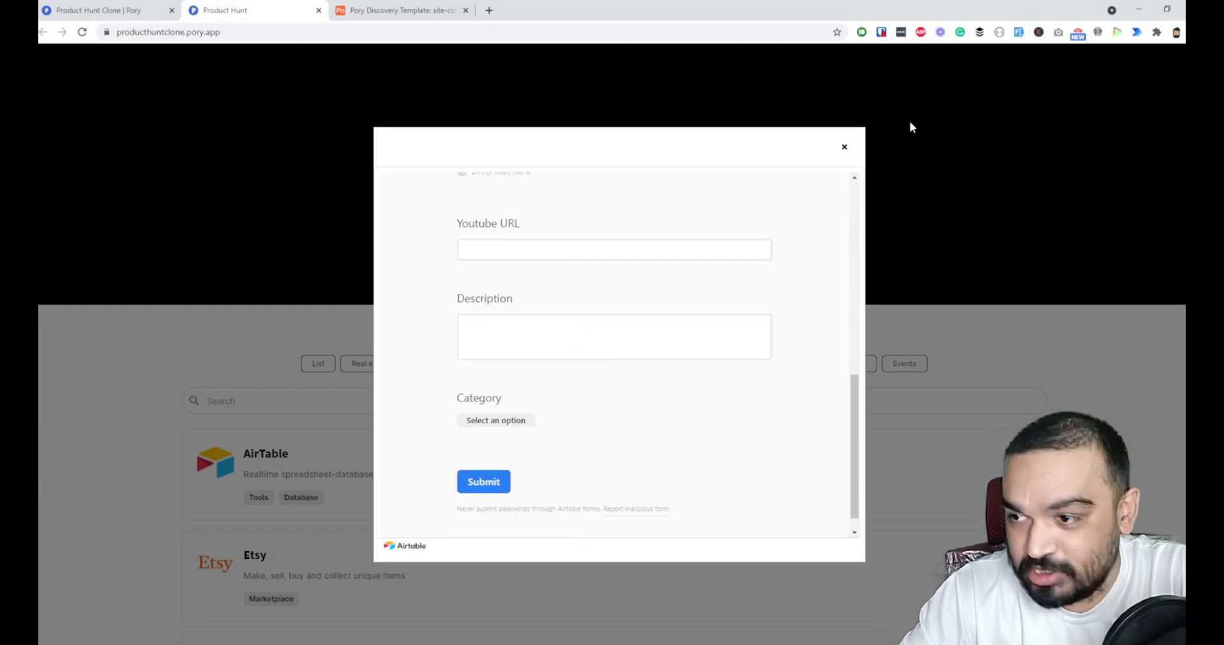
{"action": "left_click", "coordinate": [843, 148]}
Upvote Product Hunt and Fiverr in the live site's product list and look through the remaining products.
{"action": "scroll", "coordinate": [442, 434], "scroll_direction": "down", "scroll_amount": 8}
{"action": "left_click", "coordinate": [1011, 297]}
{"action": "left_click", "coordinate": [1016, 187]}
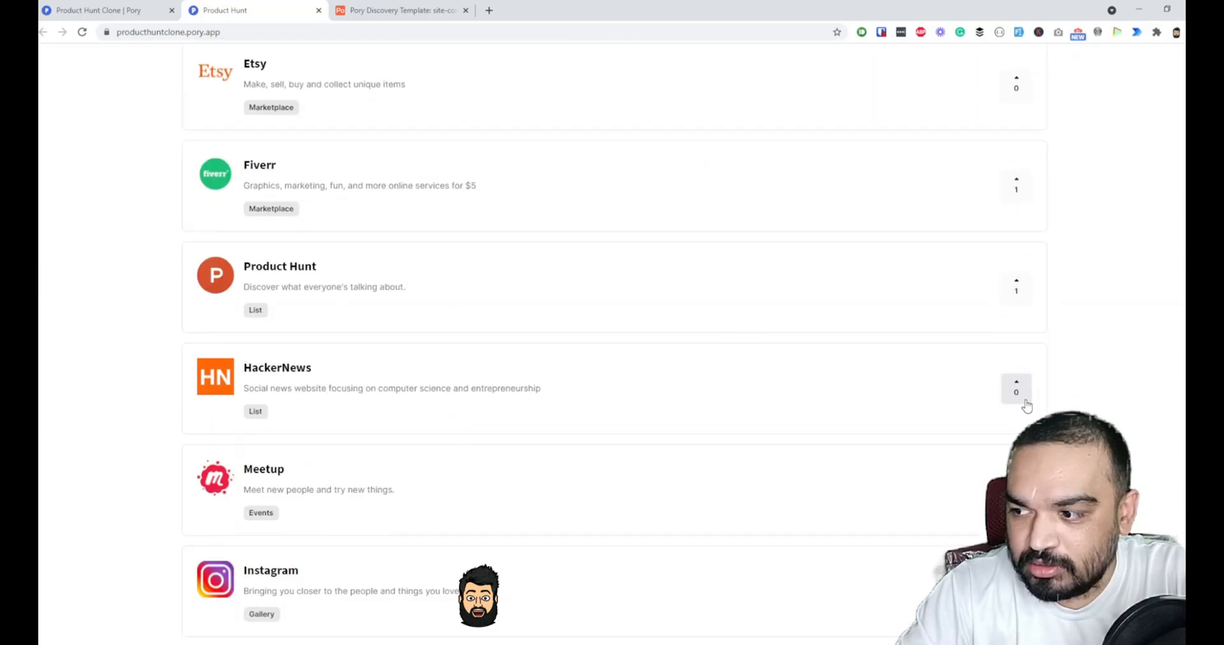
{"action": "scroll", "coordinate": [1022, 391], "scroll_direction": "down", "scroll_amount": 8}
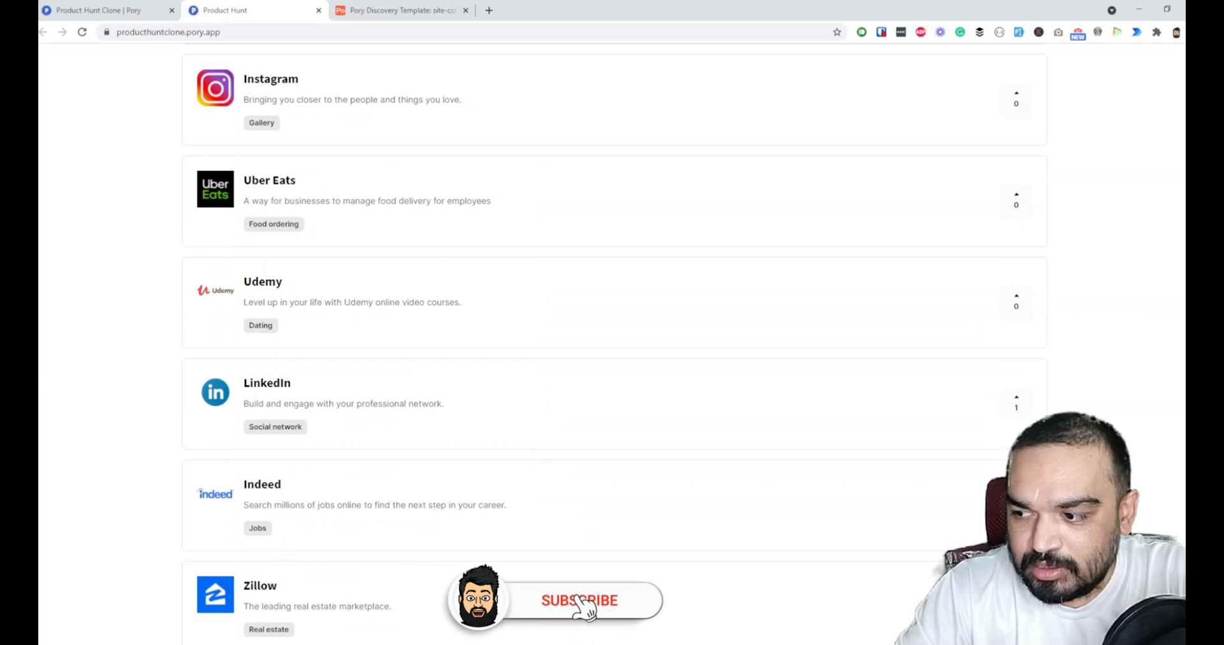